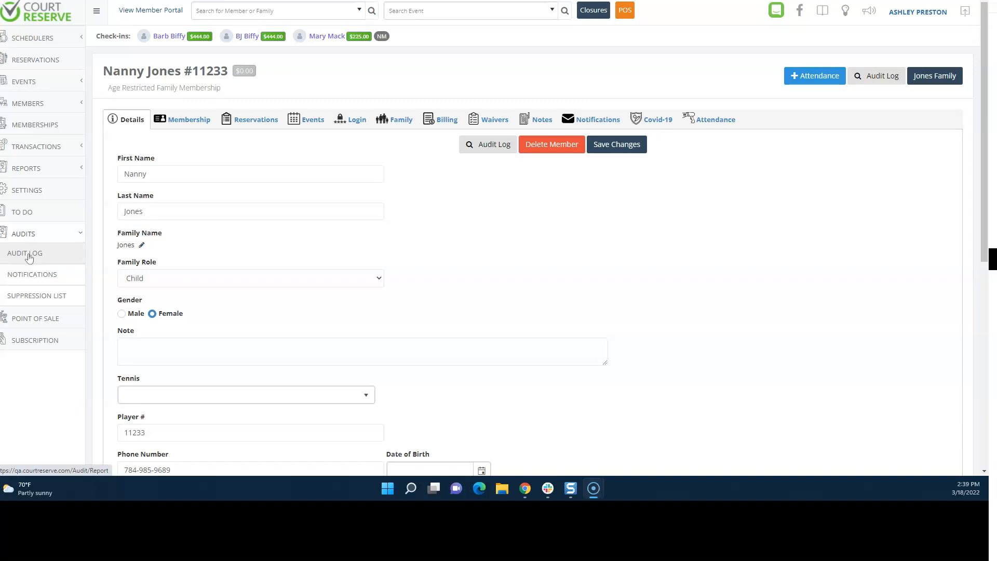
# Step: Open the notification history and look at its available filters, expanding the Email / Phone filter
pyautogui.click(32, 273)
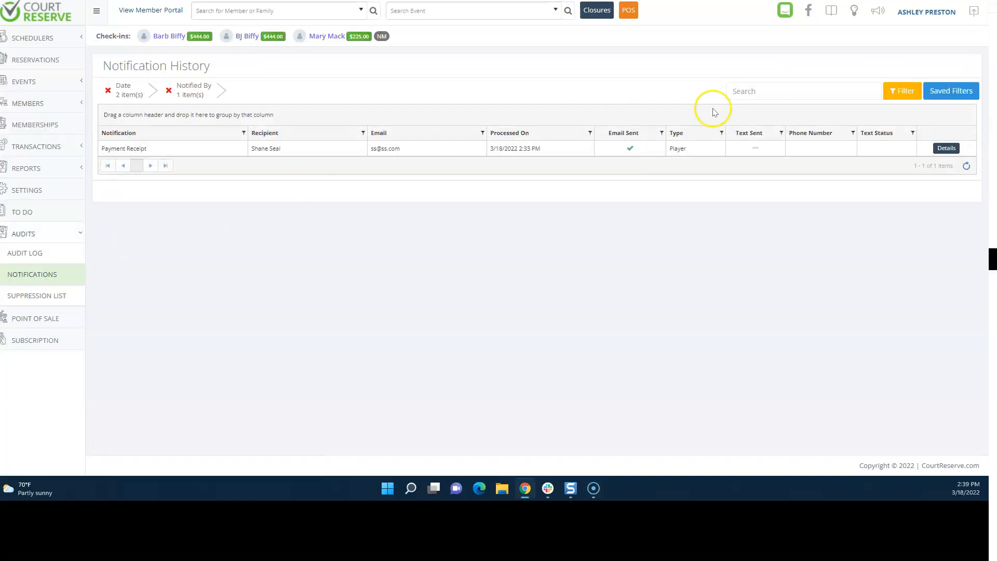
pyautogui.click(900, 90)
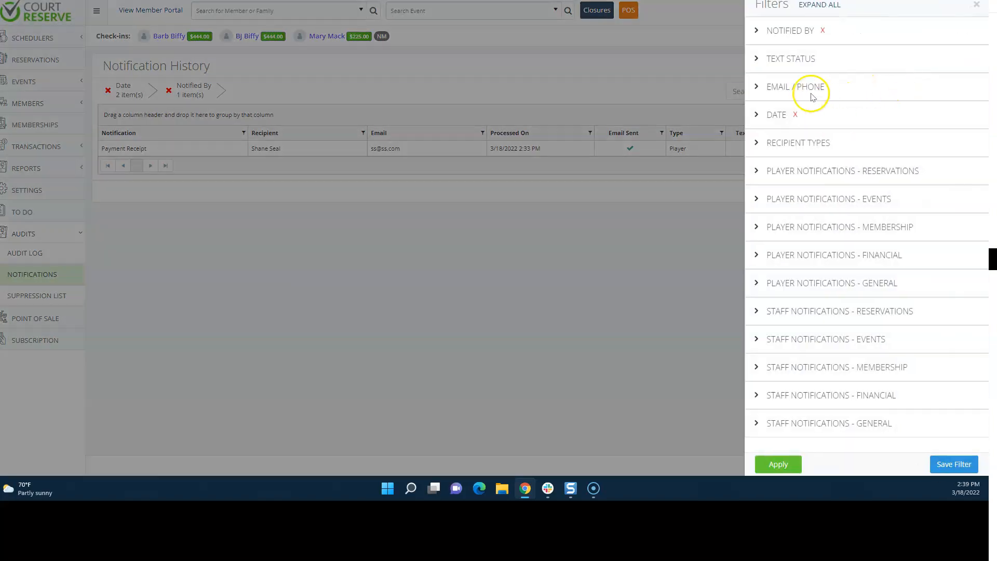
pyautogui.click(785, 87)
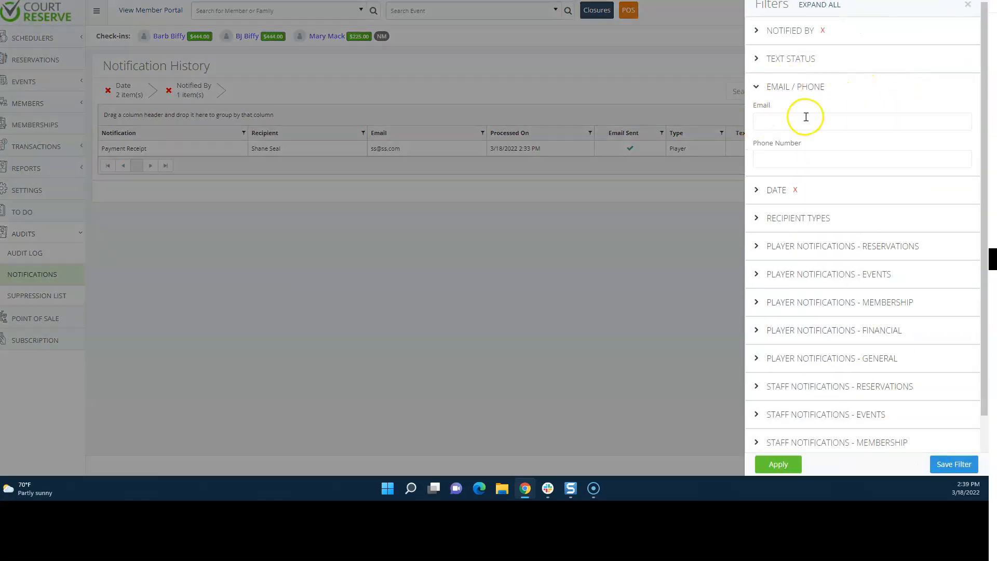
pyautogui.click(709, 232)
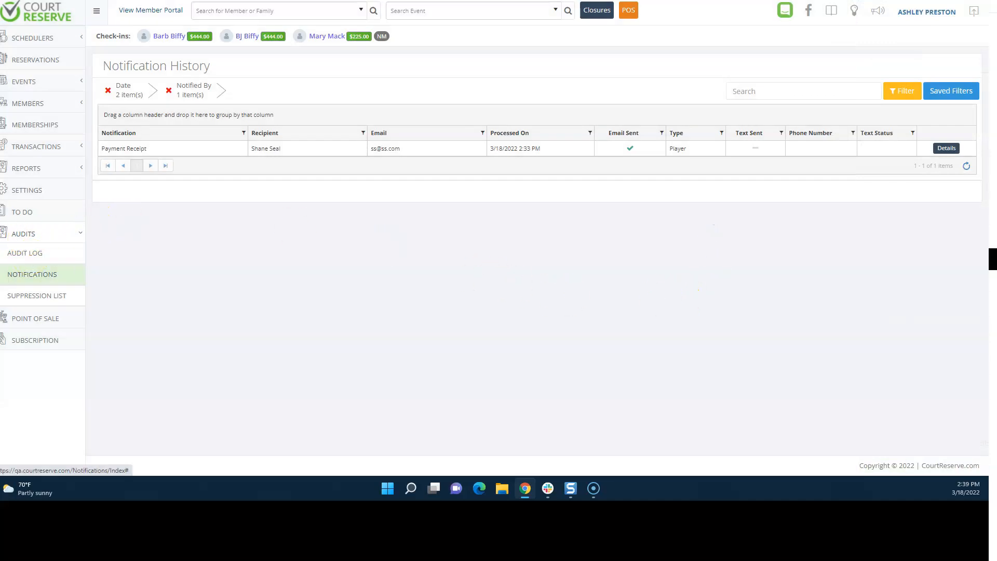
# Step: Open the Suppression List and read its help description
pyautogui.click(18, 295)
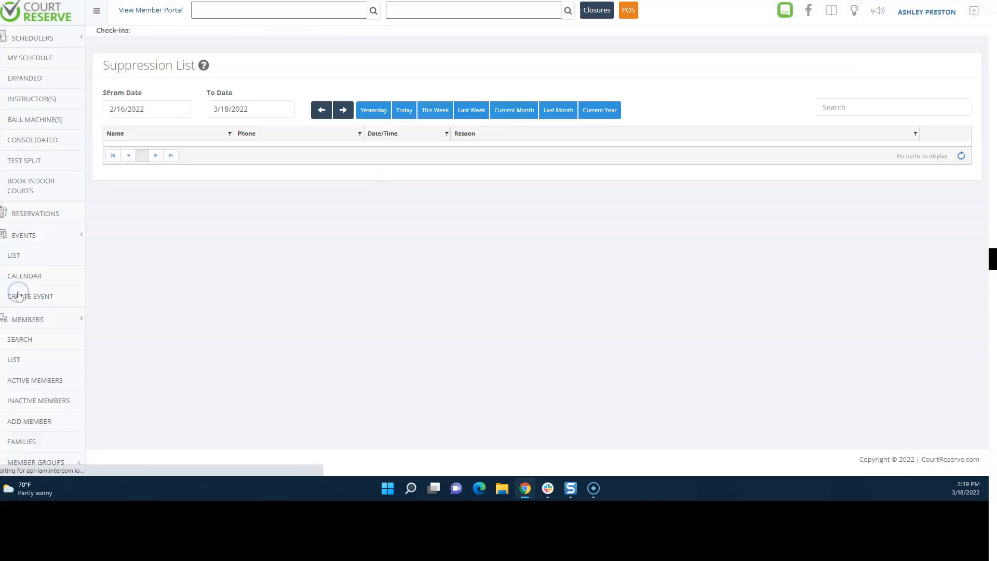
pyautogui.moveTo(204, 69)
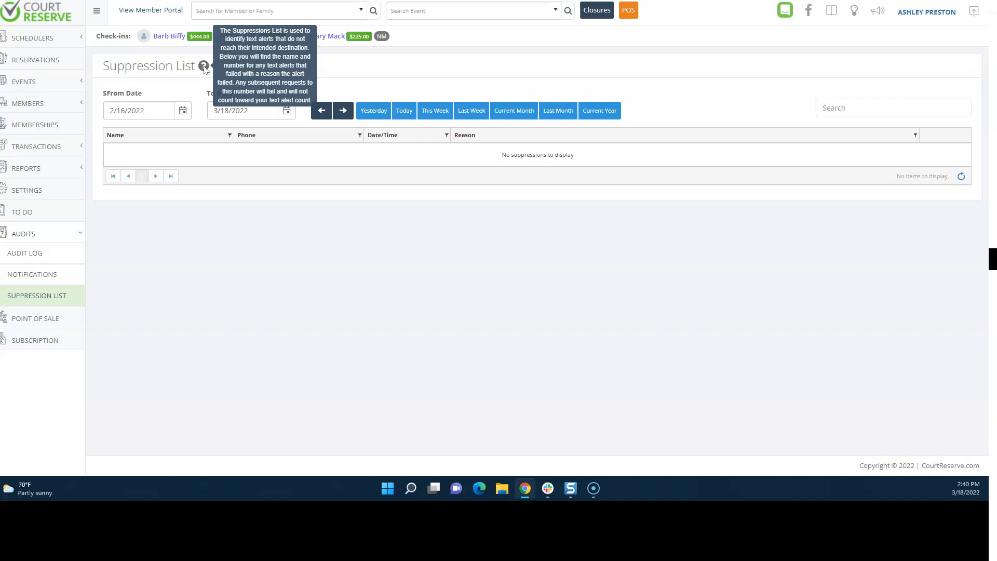
# Step: Open a sub-admin's edit page from System Users in the organization settings
pyautogui.click(29, 191)
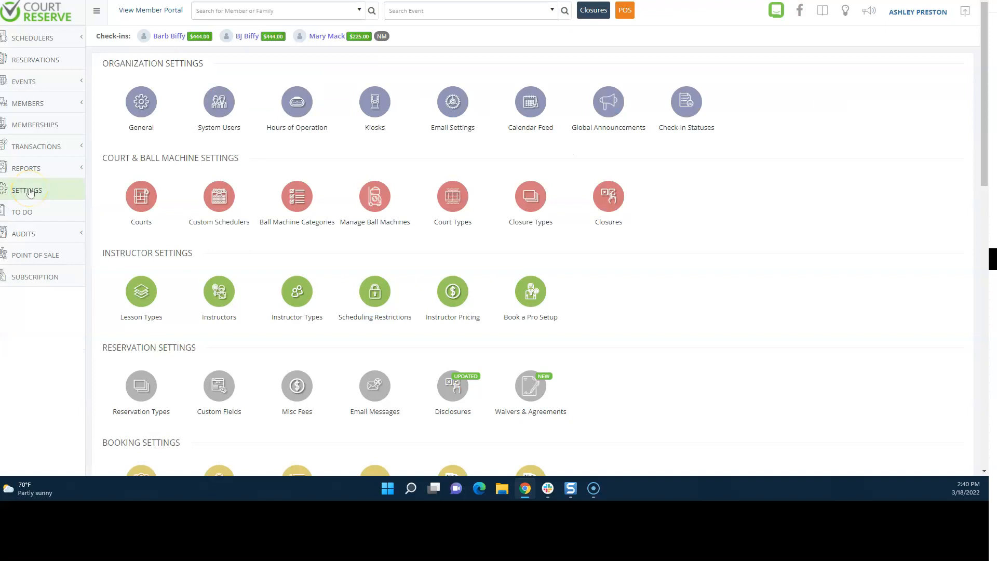
pyautogui.click(24, 192)
pyautogui.click(219, 102)
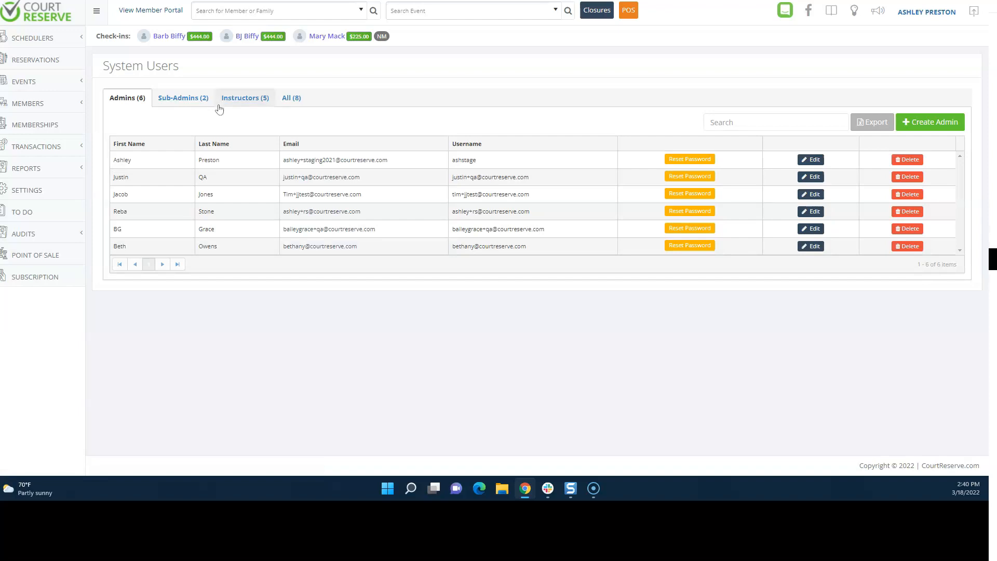
pyautogui.click(194, 98)
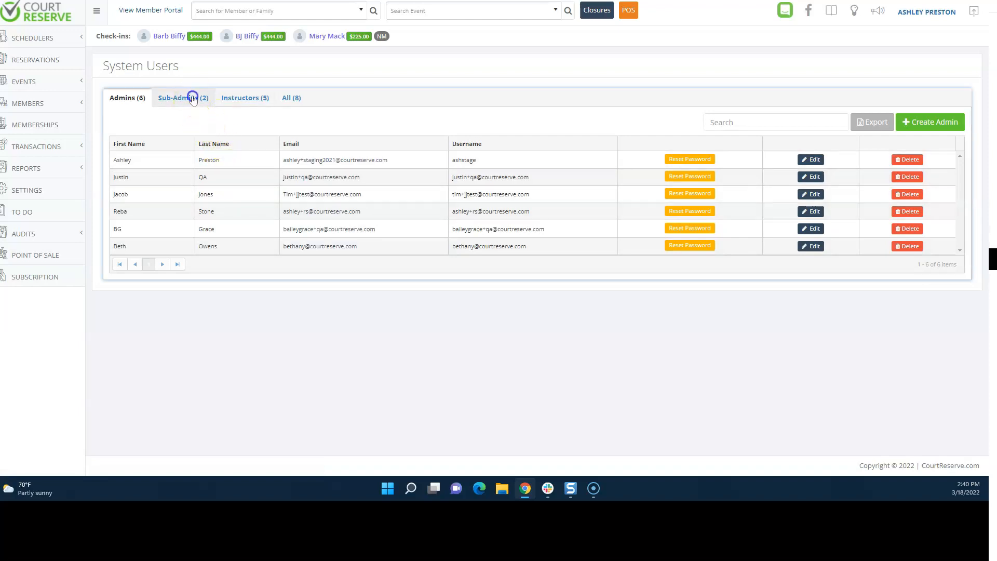
pyautogui.click(812, 159)
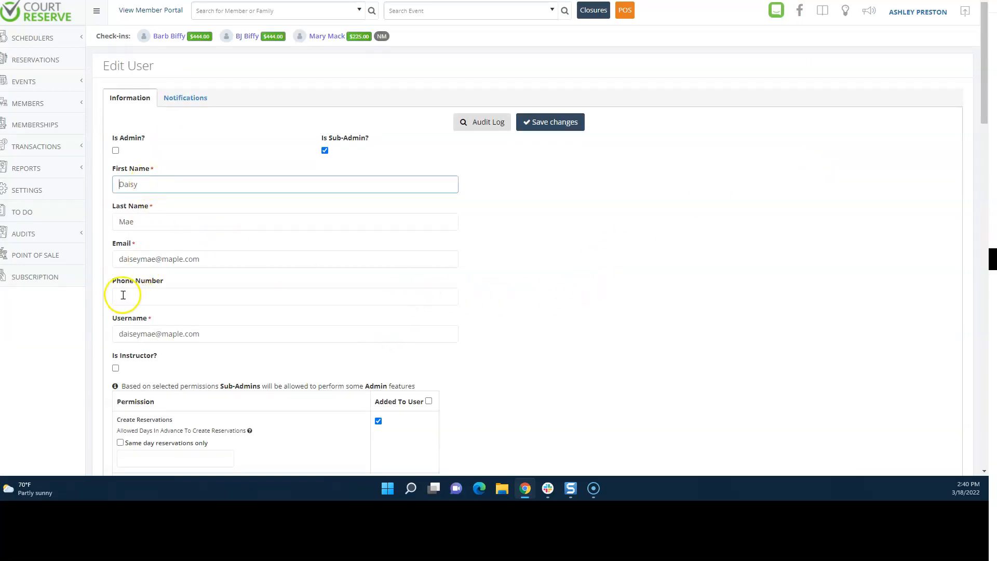
# Step: View the sub-admin's audit log with the Permissions change details expanded, and close the log
pyautogui.click(479, 123)
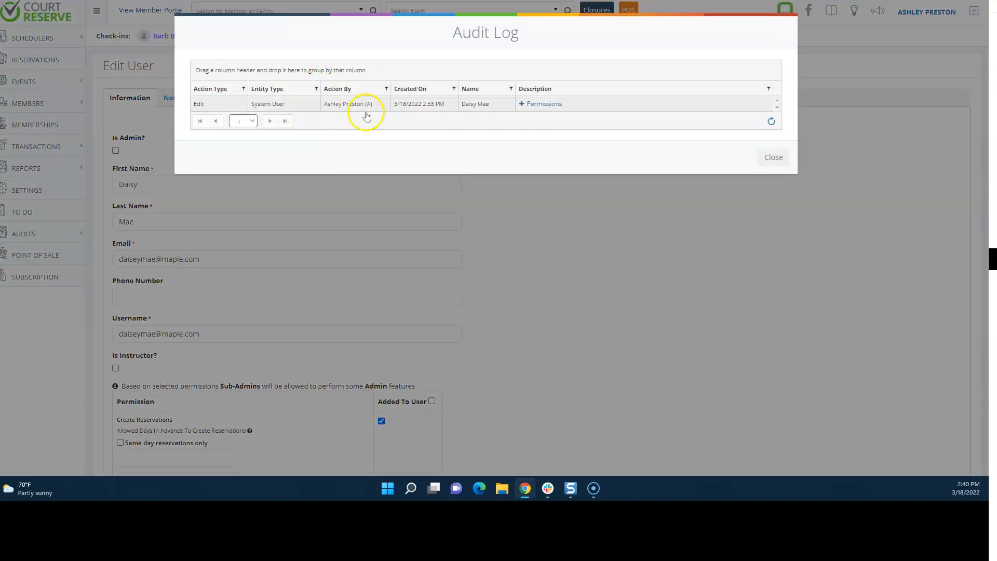
pyautogui.click(522, 104)
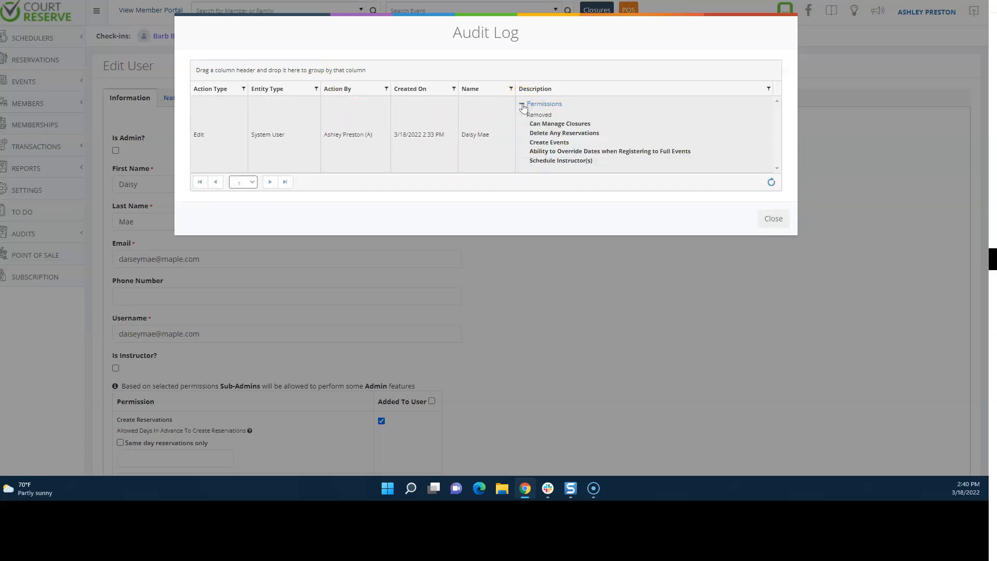
pyautogui.click(775, 218)
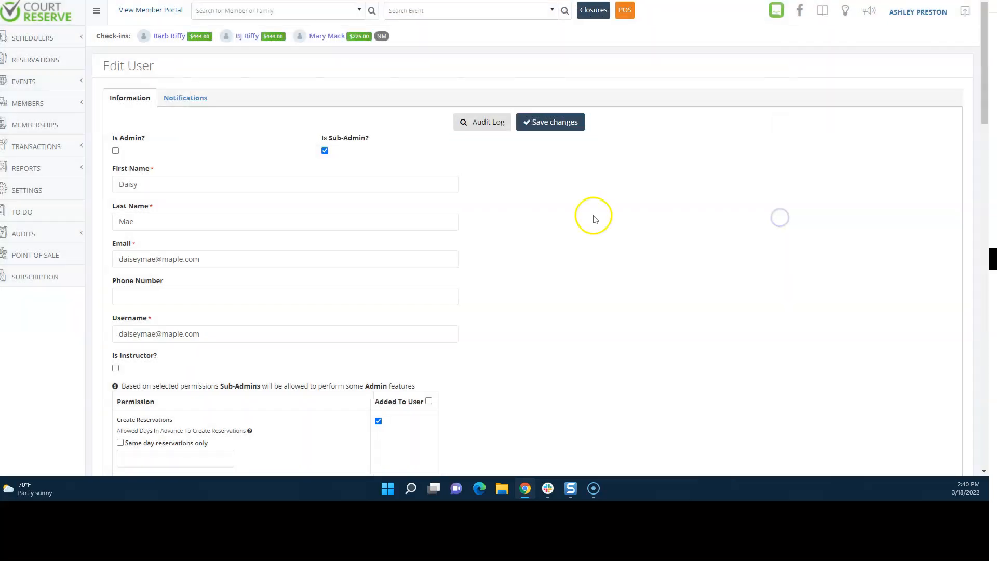
# Step: Open the member's family change settings, keep the current Jones family selected, and show the family role choices
pyautogui.click(31, 233)
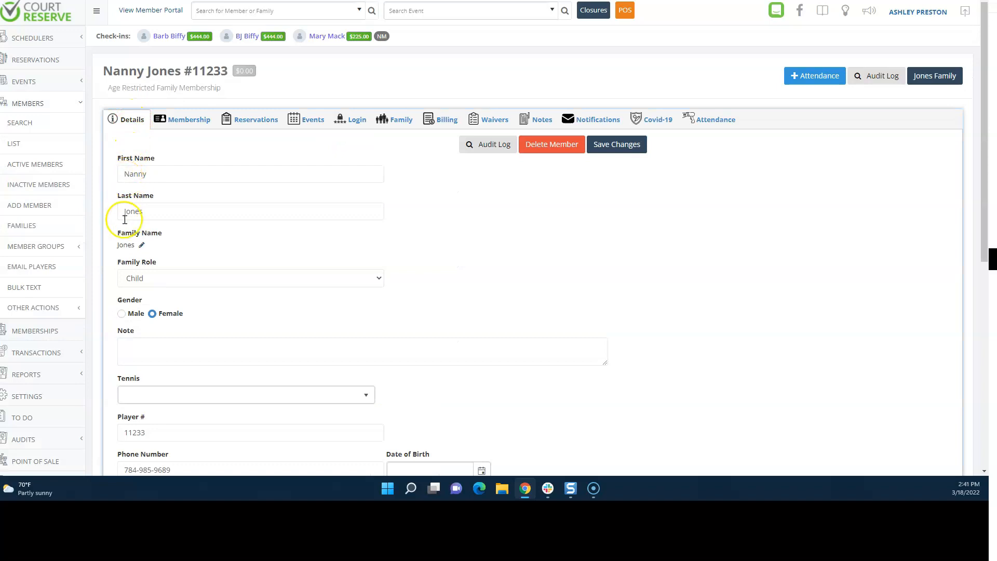
pyautogui.click(141, 246)
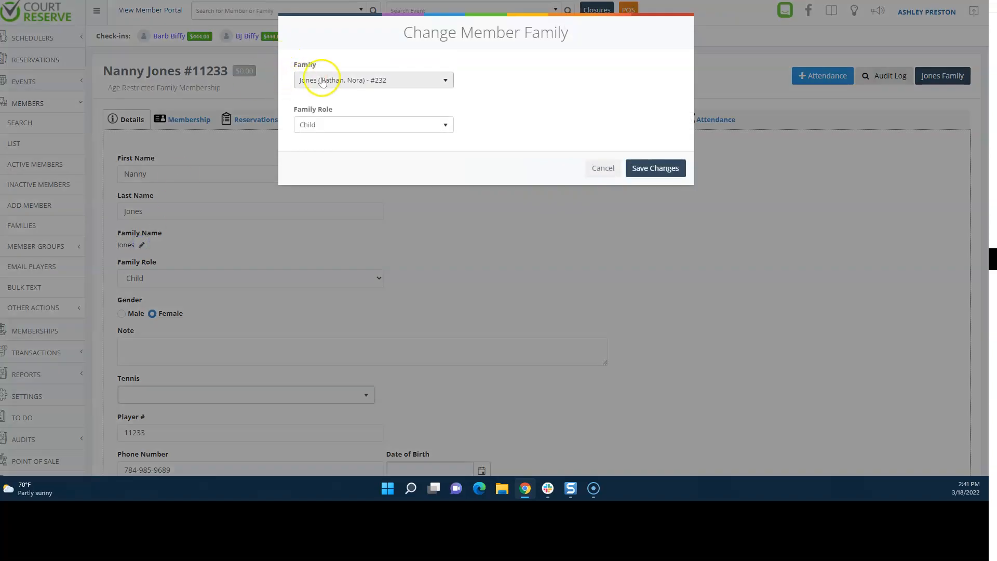
pyautogui.click(374, 80)
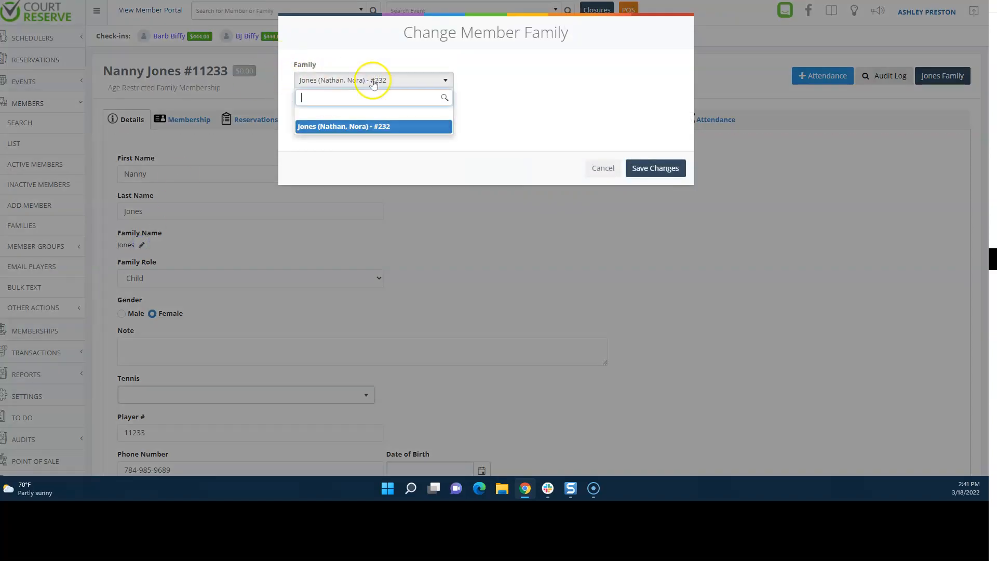
pyautogui.click(352, 127)
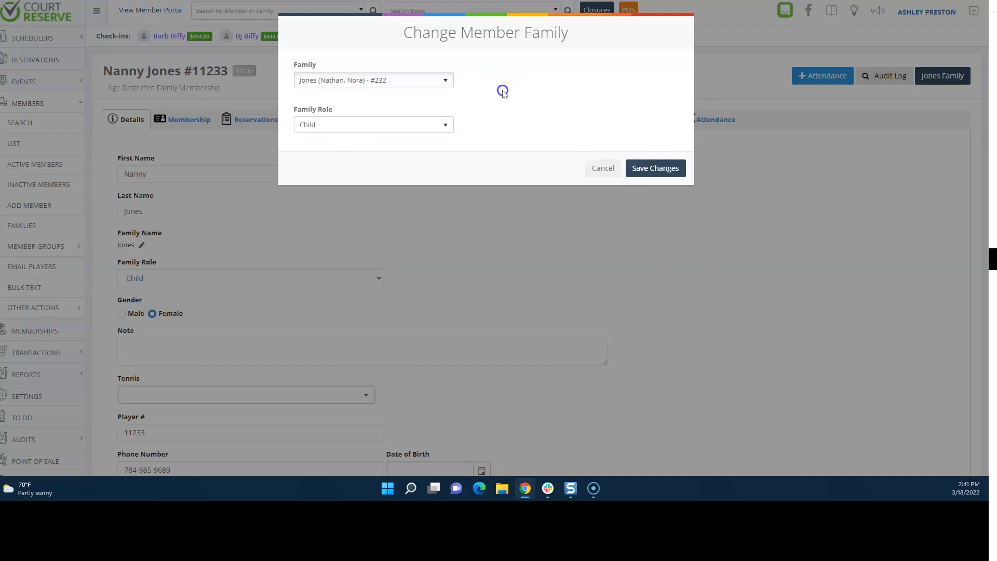
pyautogui.click(447, 126)
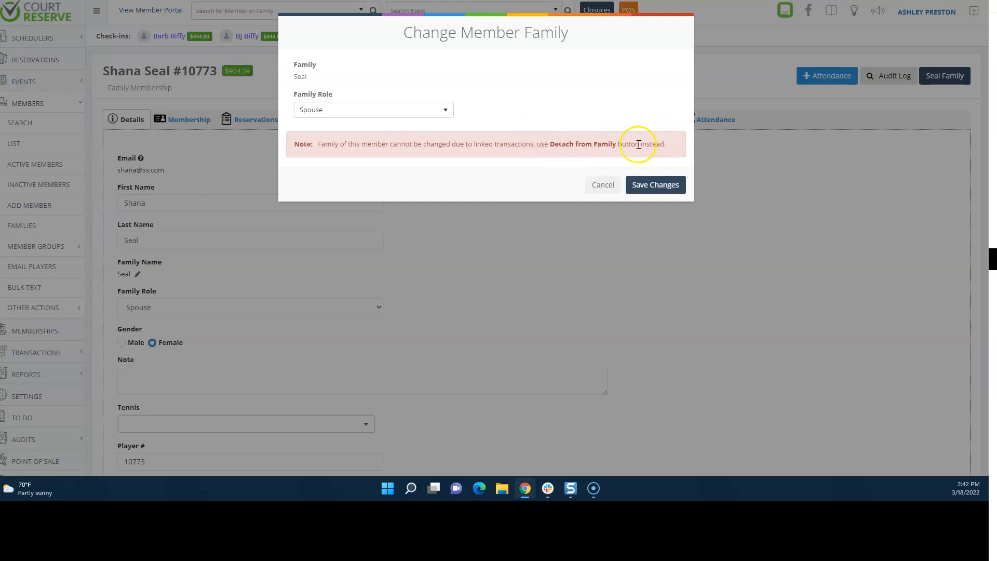
# Step: Open the Bulk Text page for members
pyautogui.click(61, 107)
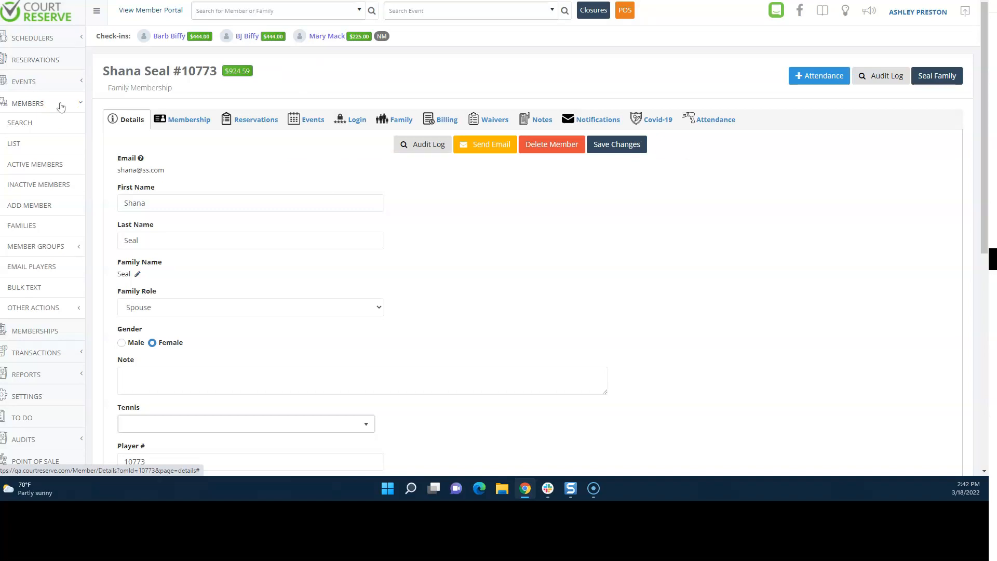
pyautogui.click(61, 105)
pyautogui.click(61, 106)
pyautogui.click(27, 271)
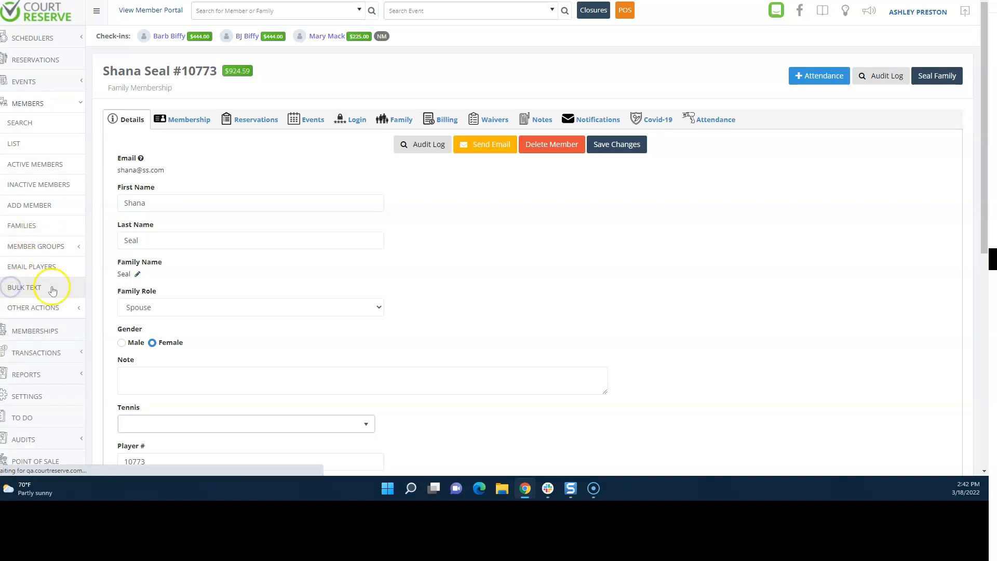
pyautogui.click(52, 288)
# Step: Review the texts sent this billing cycle, the recipient list, and the system users available for CC
pyautogui.moveTo(216, 110); pyautogui.dragTo(111, 111)
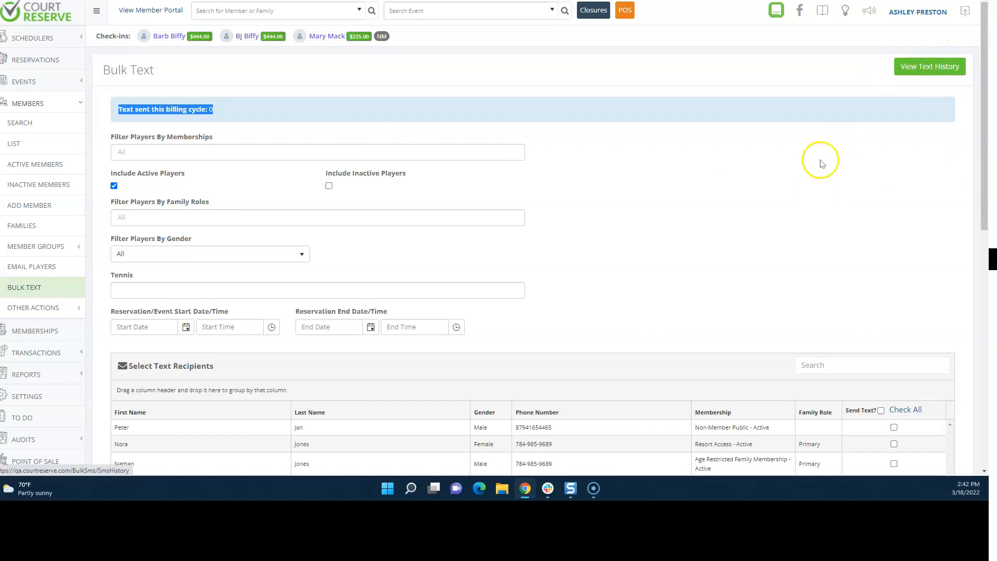
pyautogui.scroll(-1, 680, 221)
pyautogui.scroll(-8, 670, 215)
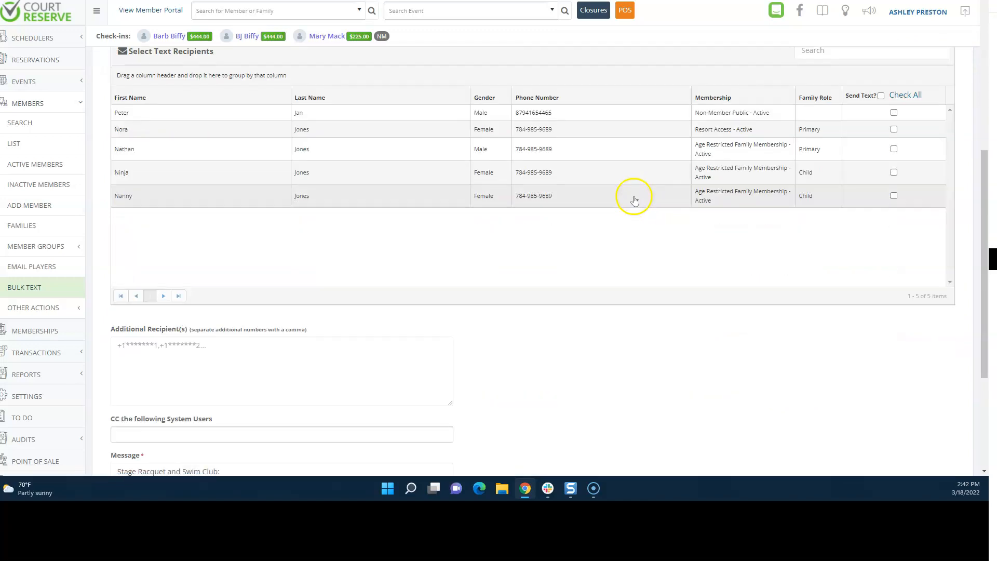
pyautogui.scroll(-1, 634, 199)
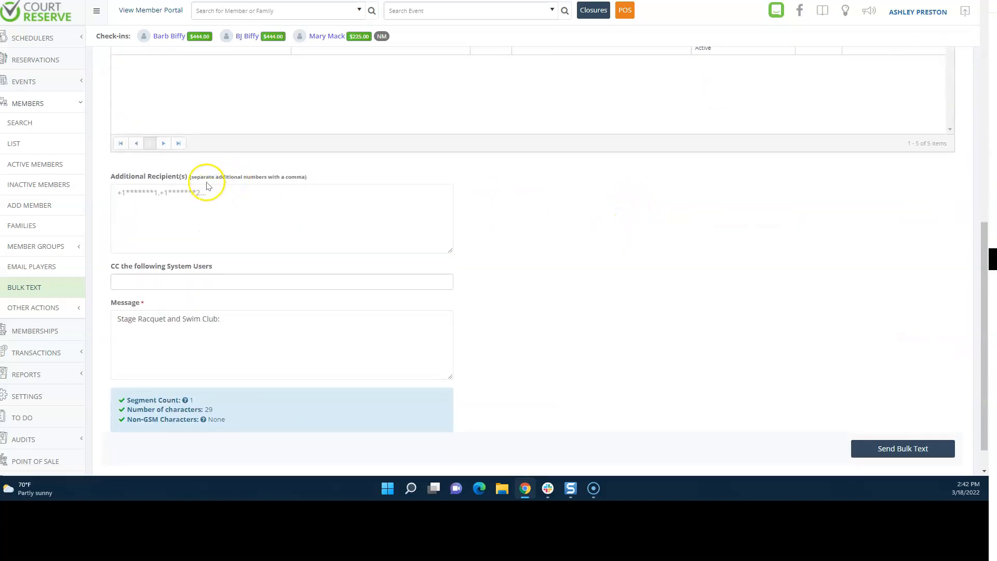
pyautogui.click(202, 283)
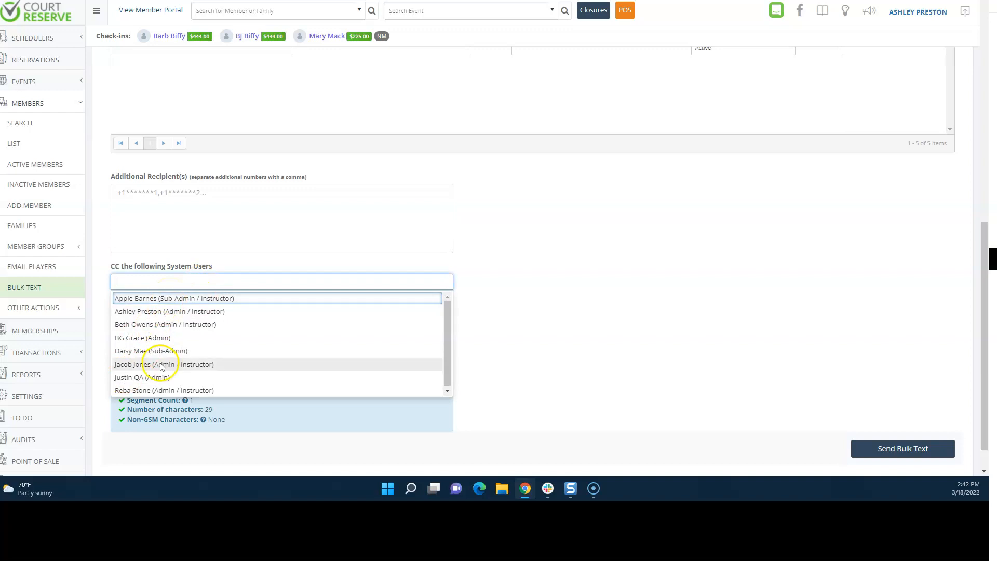
pyautogui.click(244, 259)
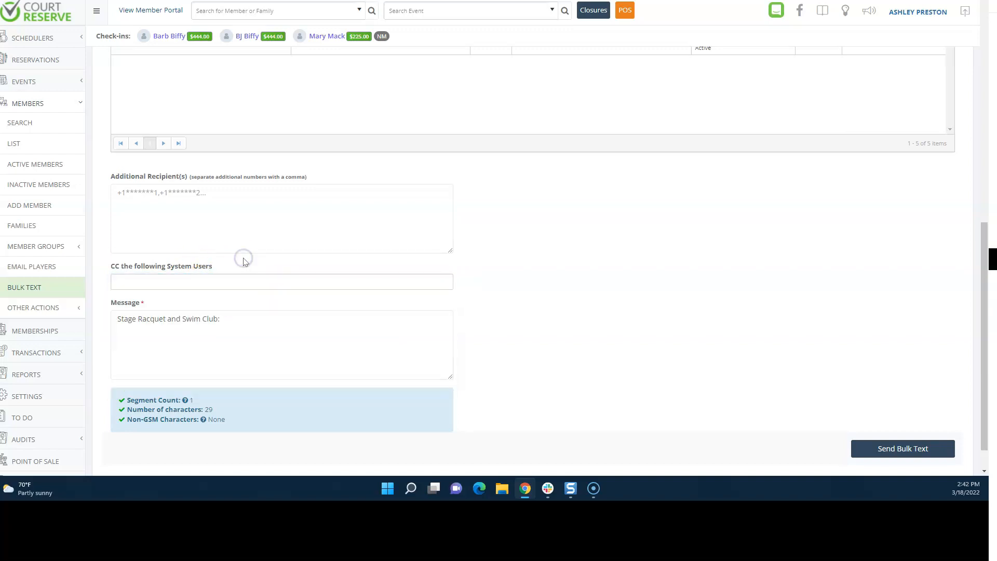
# Step: Add to the message "We are excited to play tennis this weekend at the club!", a camps and clinics sign-up line, and "We will see you soon!"
pyautogui.click(133, 327)
pyautogui.write('We are excited to play tennis this weekend at the club! Sign up for new camps and clinics to keep up your tennis skills! We will see you soon!')
pyautogui.moveTo(117, 319); pyautogui.dragTo(221, 318)
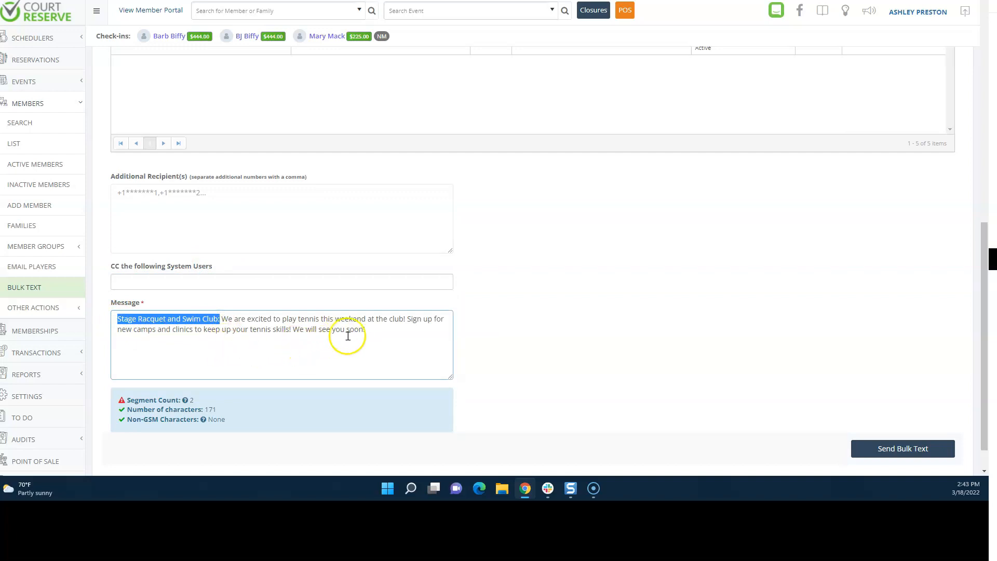
# Step: Shorten the bulk text message so it finishes with "to keep up your tennis skills!" and add an emoji
pyautogui.moveTo(379, 328); pyautogui.dragTo(103, 319)
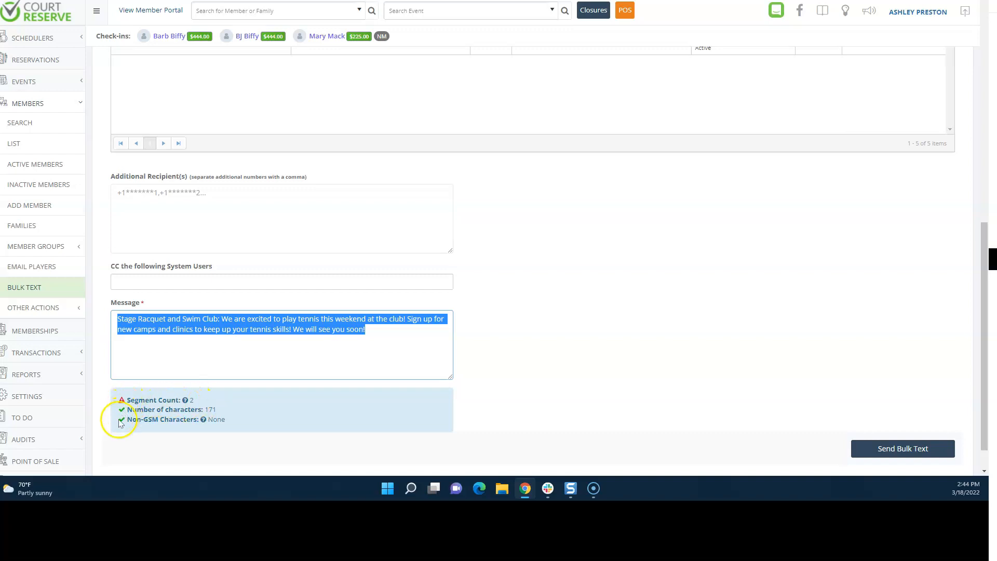
pyautogui.write('Stage Racquet and Swim Club: We are excited to play tennis this weekend at the club! Sign up for new camps and clinics to keep up your tennis skills!')
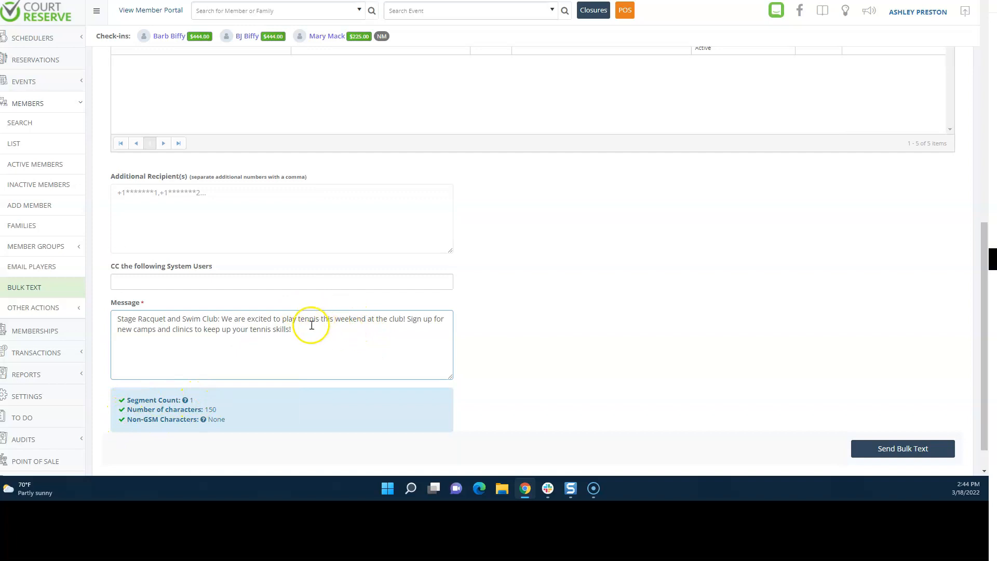
pyautogui.write('🏓')
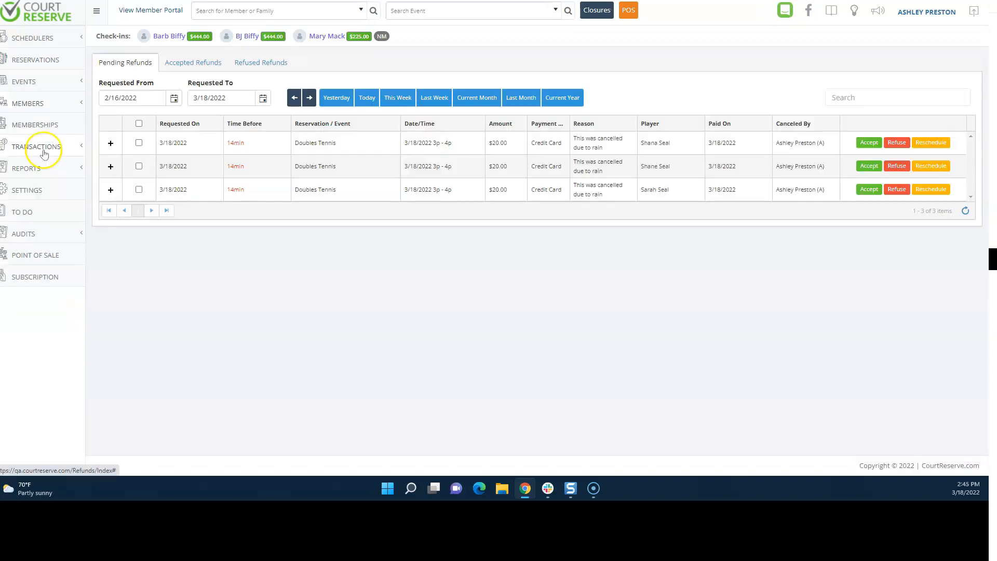
# Step: Refuse the first pending $20.00 refund in the transactions' Refunds page with the reason "Cancelled to late"
pyautogui.click(44, 152)
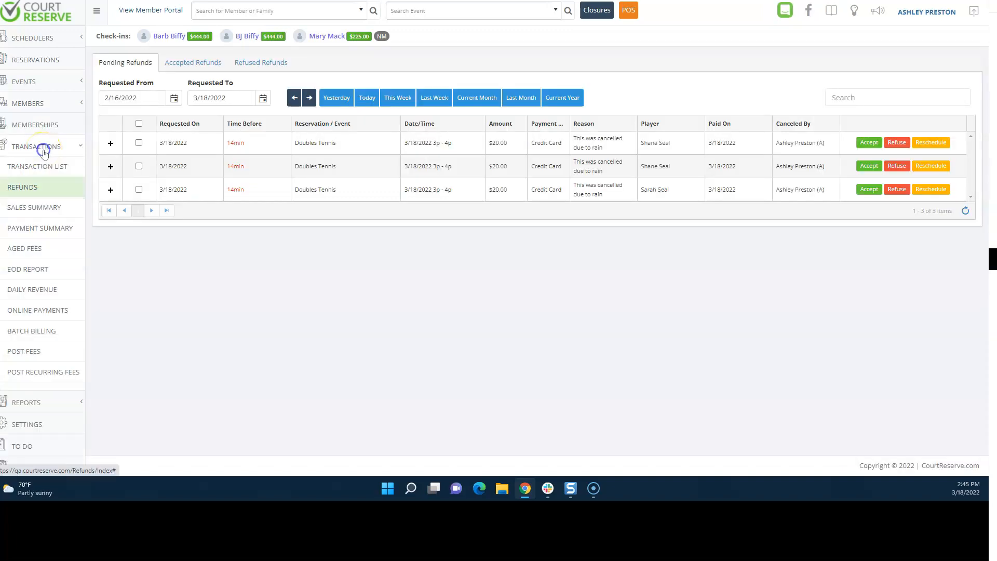
pyautogui.click(26, 188)
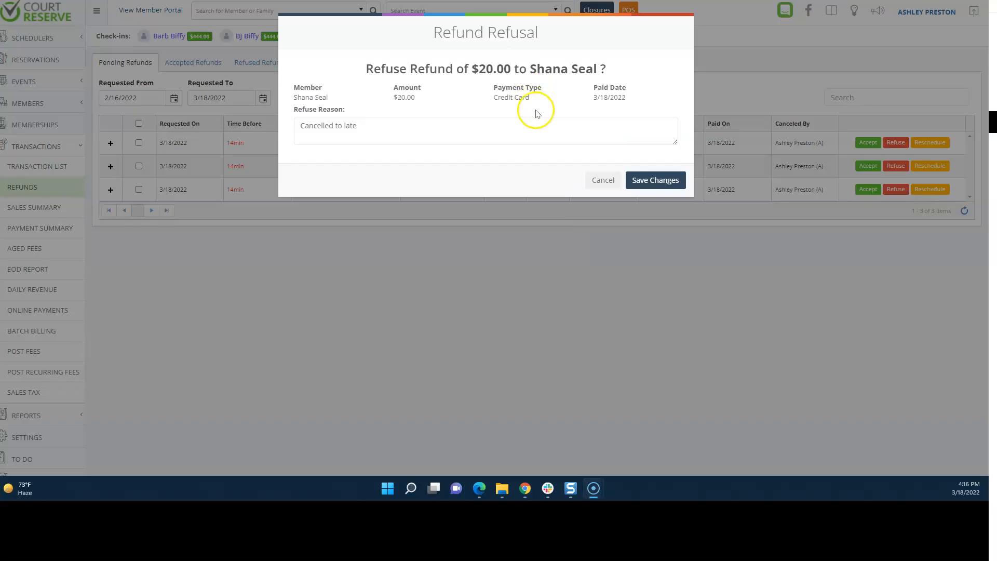
pyautogui.click(643, 179)
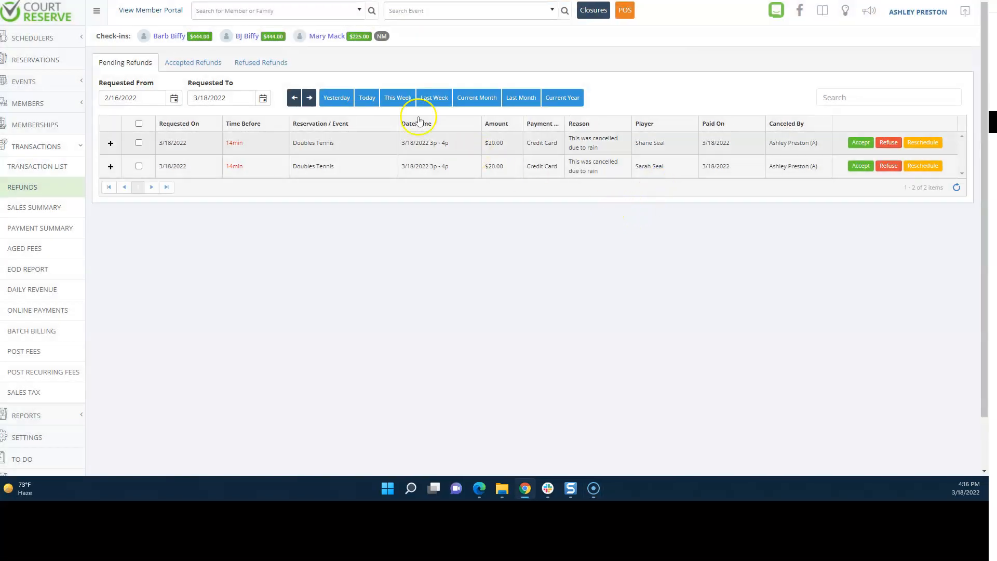
# Step: View the refused refunds and check the Refused Reason column
pyautogui.click(277, 62)
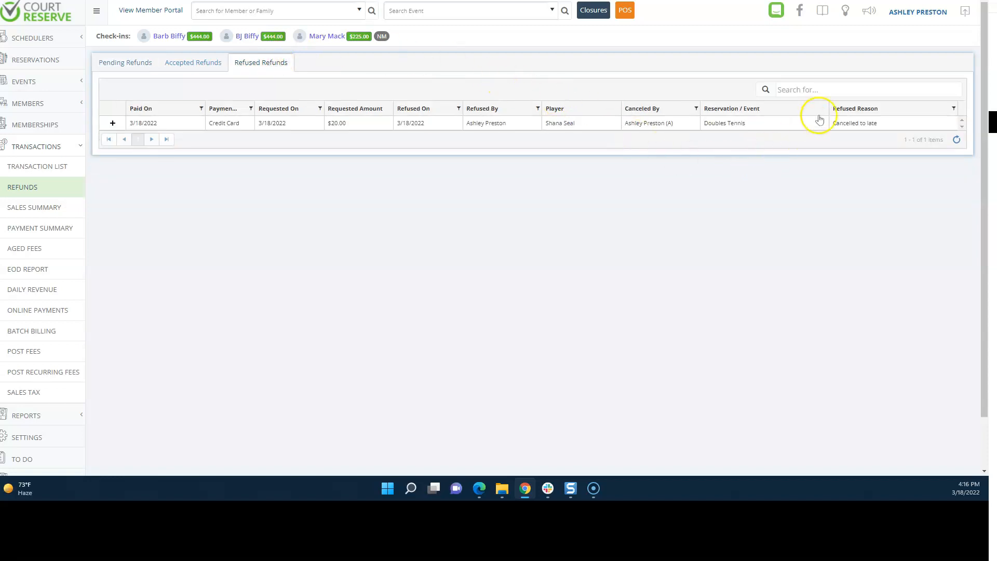
pyautogui.moveTo(878, 108); pyautogui.dragTo(816, 105)
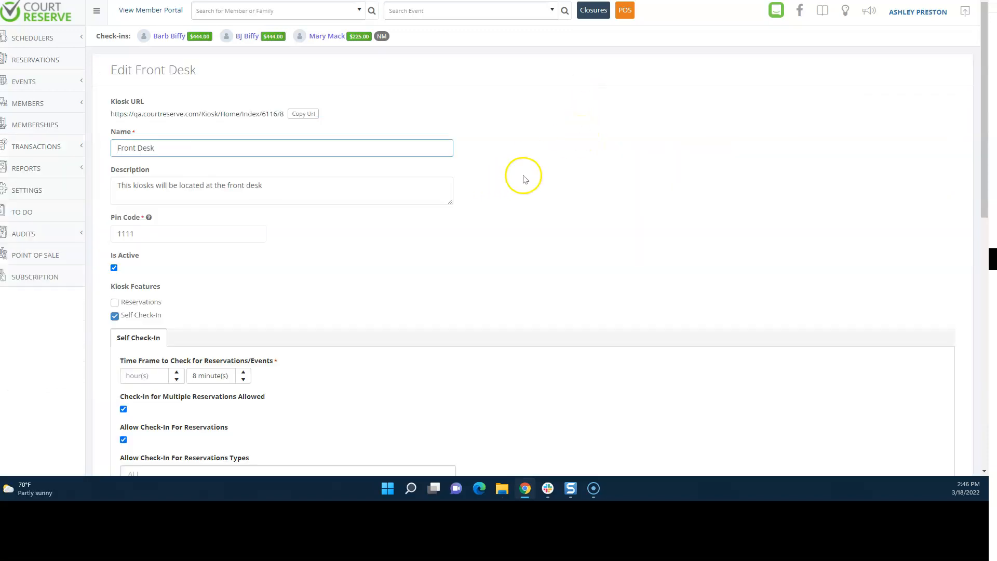
# Step: Examine the Front Desk kiosk's Self Check-In settings, including the time frame to check for reservations and events
pyautogui.scroll(-3, 528, 178)
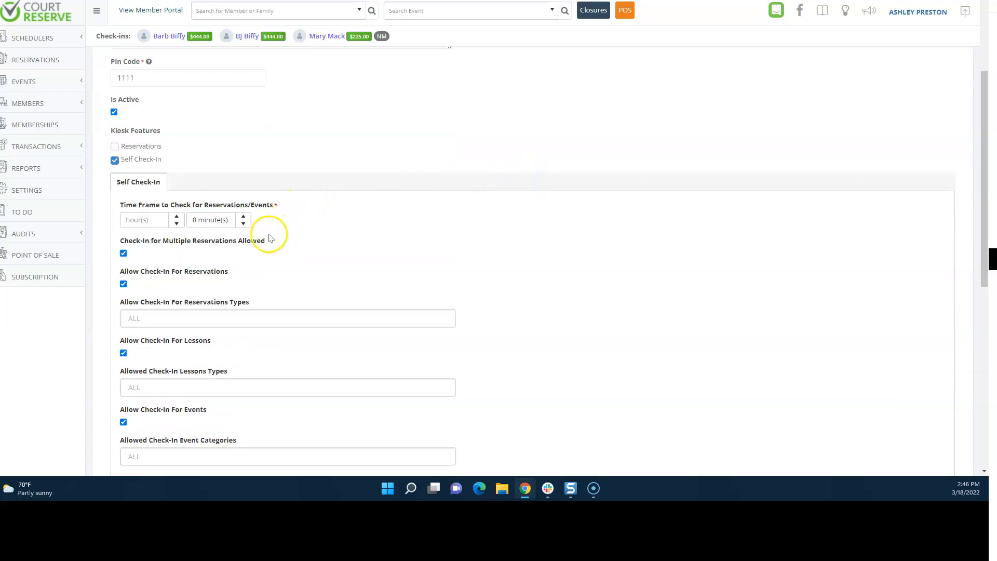
pyautogui.moveTo(117, 205); pyautogui.dragTo(281, 204)
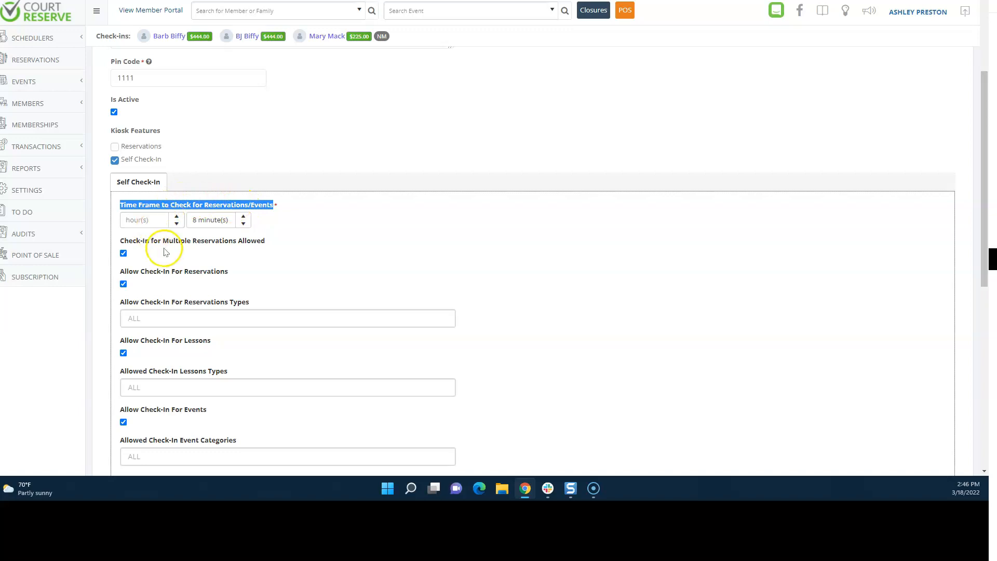
pyautogui.click(273, 117)
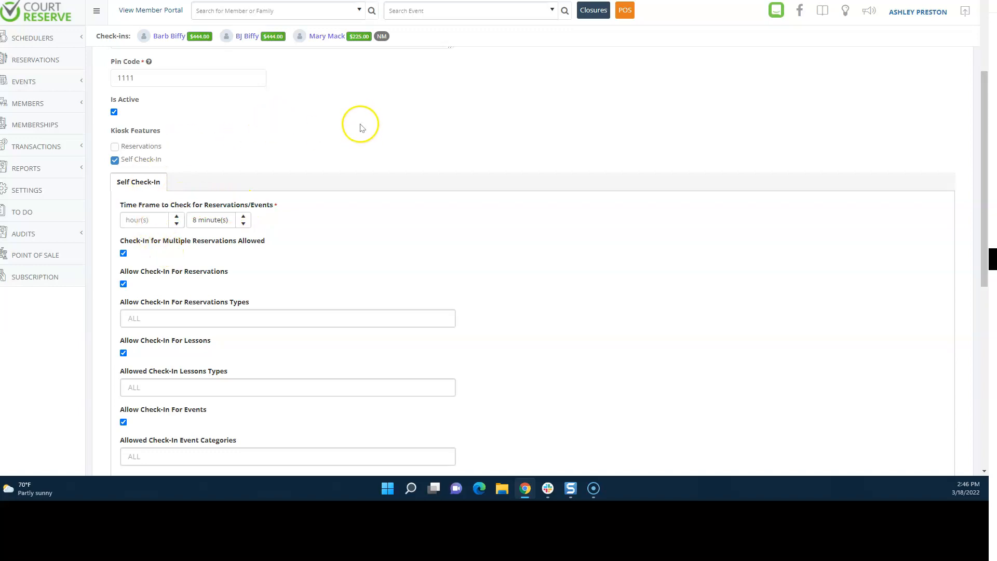
pyautogui.scroll(1, 362, 128)
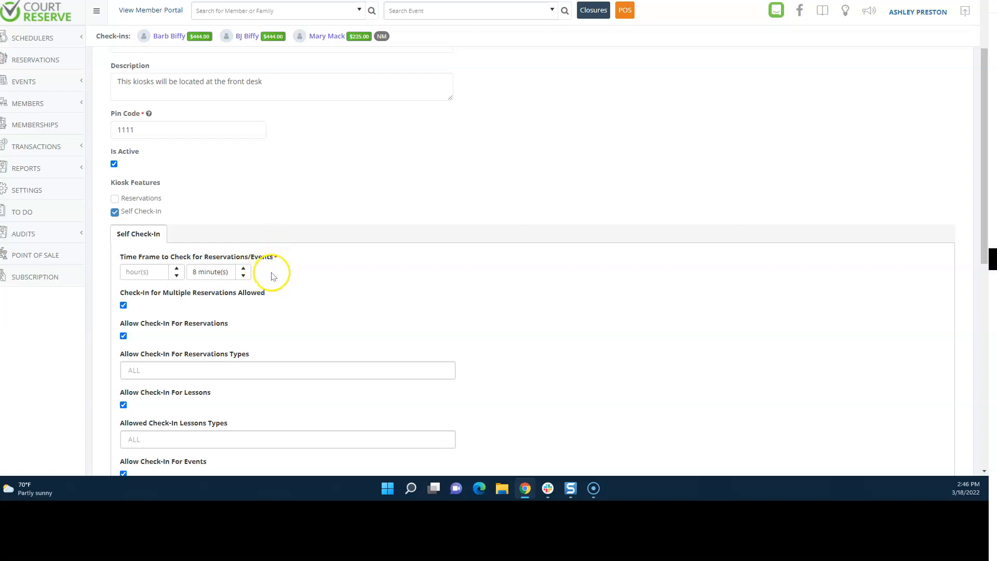
# Step: In the general organization settings, choose Player Making the Reservation as the family role that receives cancellation emails
pyautogui.click(50, 189)
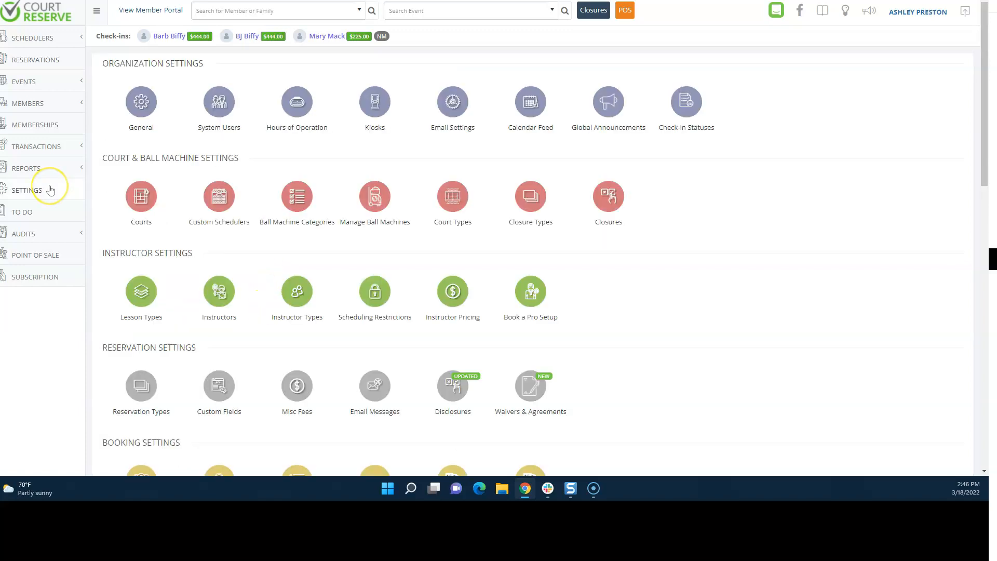
pyautogui.click(141, 102)
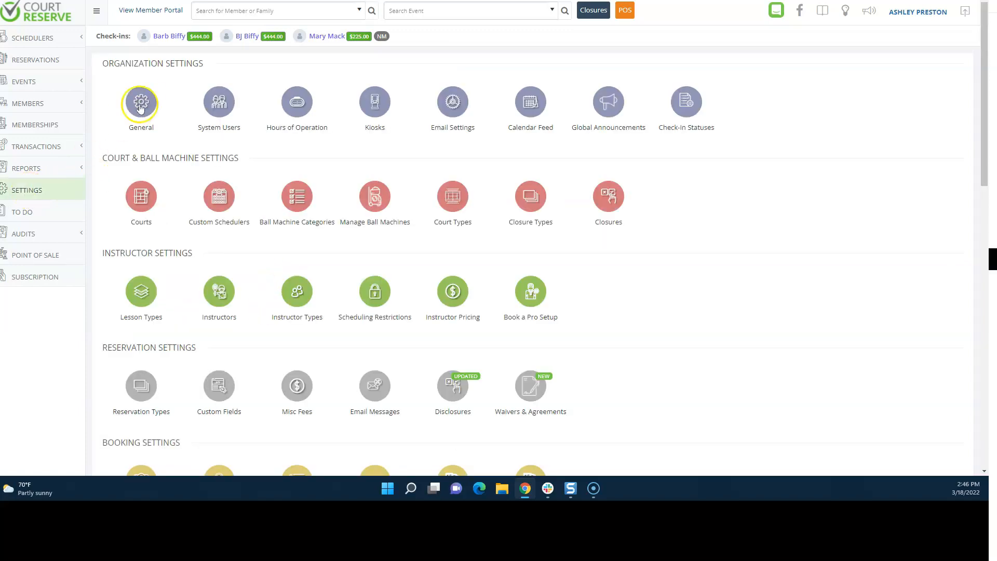
pyautogui.scroll(-7, 148, 135)
pyautogui.scroll(-8, 149, 155)
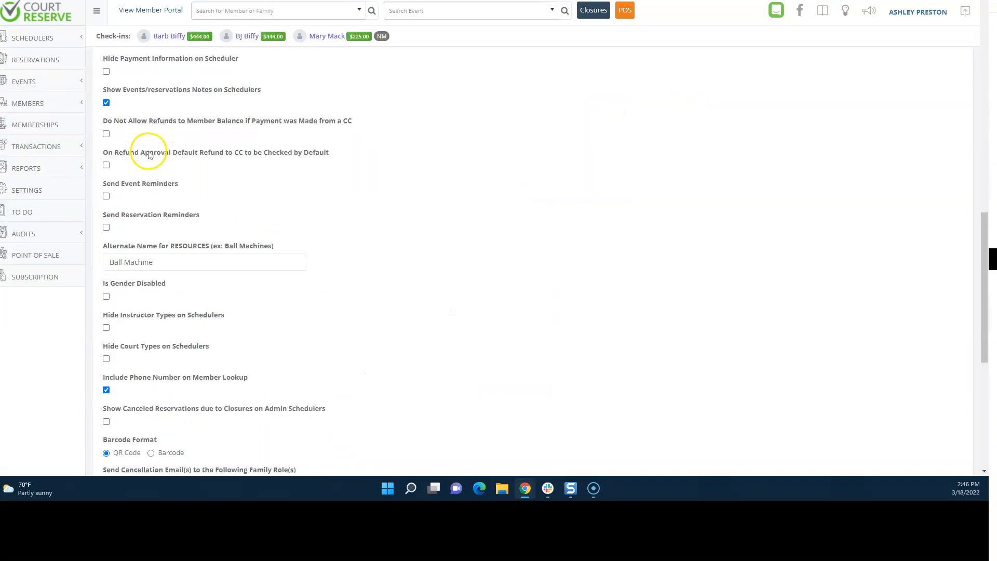
pyautogui.scroll(-3, 190, 149)
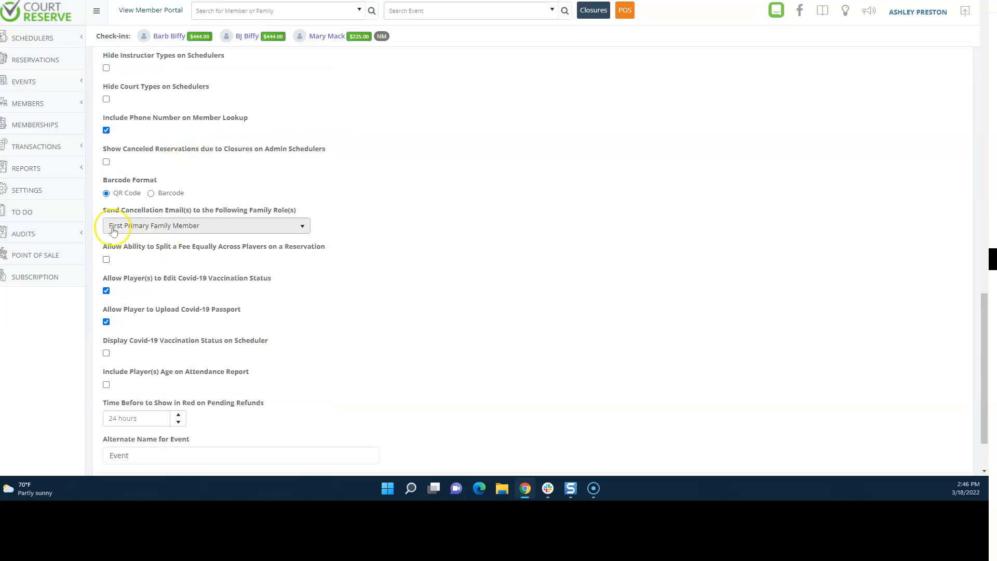
pyautogui.click(243, 231)
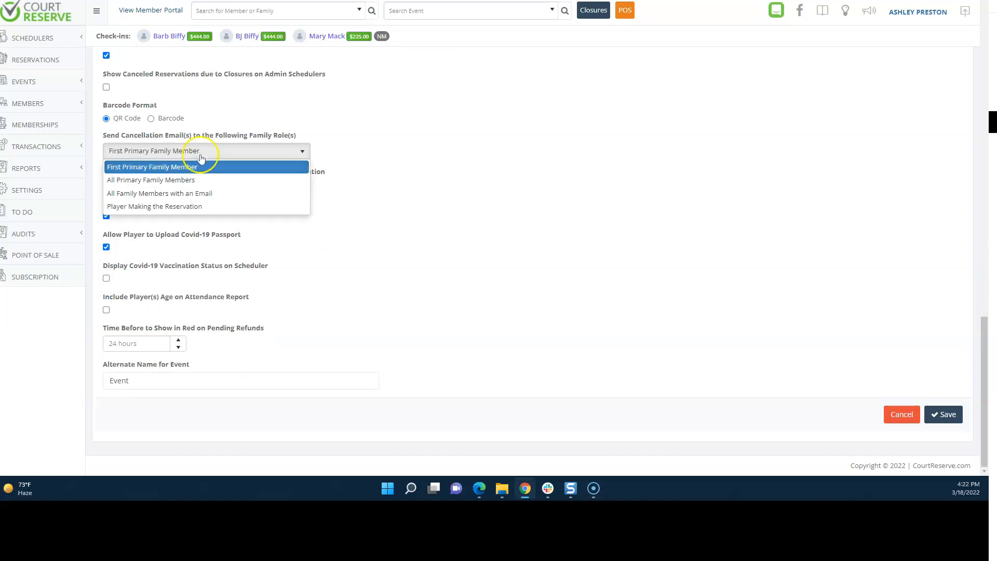
pyautogui.click(186, 207)
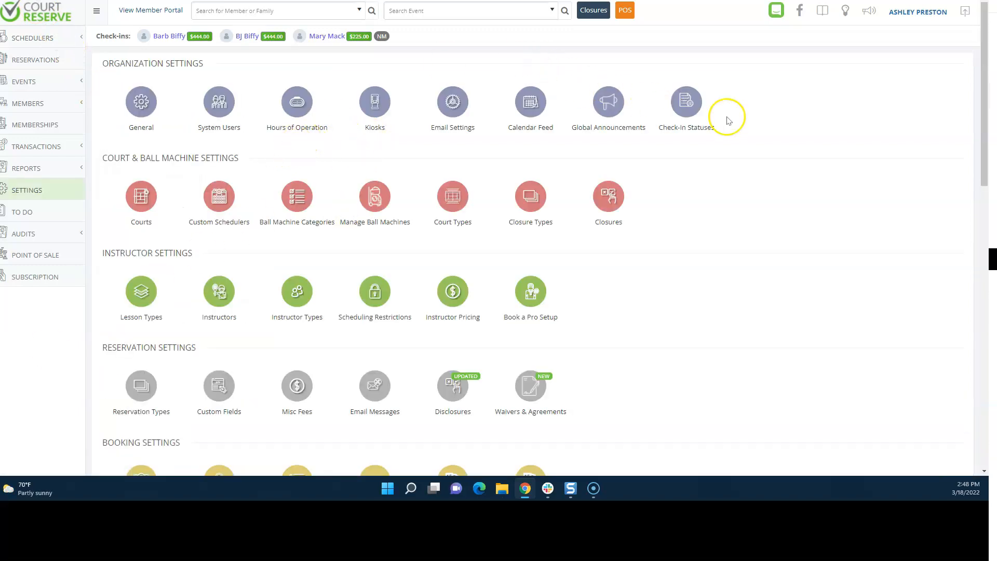
# Step: View the advanced check-in statuses and examine the players' statuses for the 4:00 PM Doubles Tennis reservation on the expanded scheduler
pyautogui.click(686, 101)
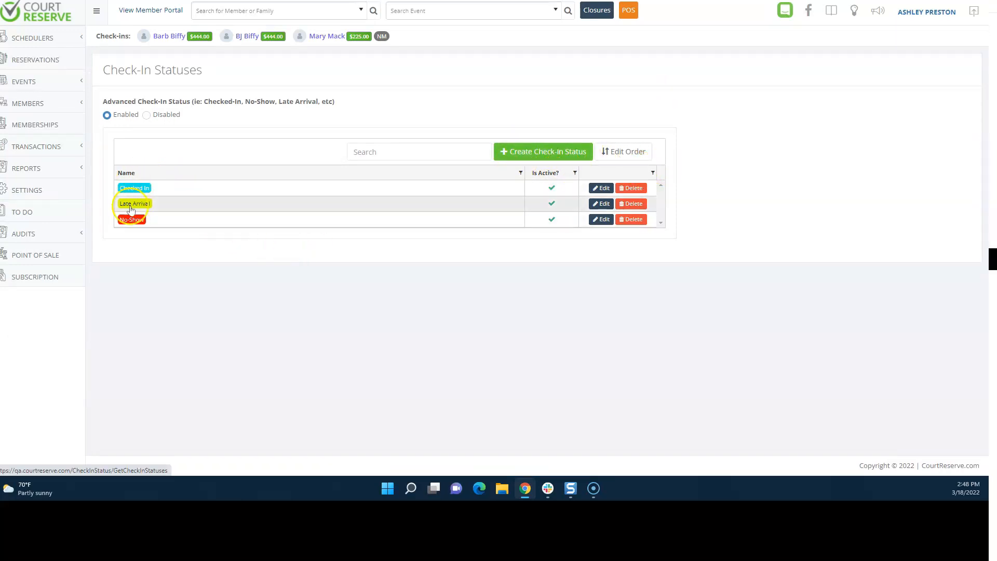
pyautogui.click(37, 37)
pyautogui.click(26, 79)
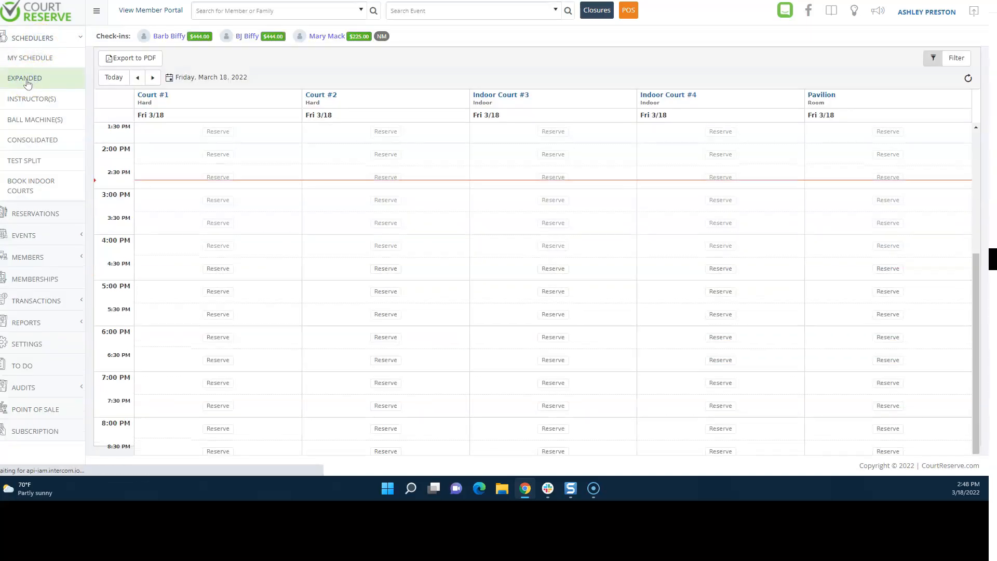
pyautogui.click(139, 275)
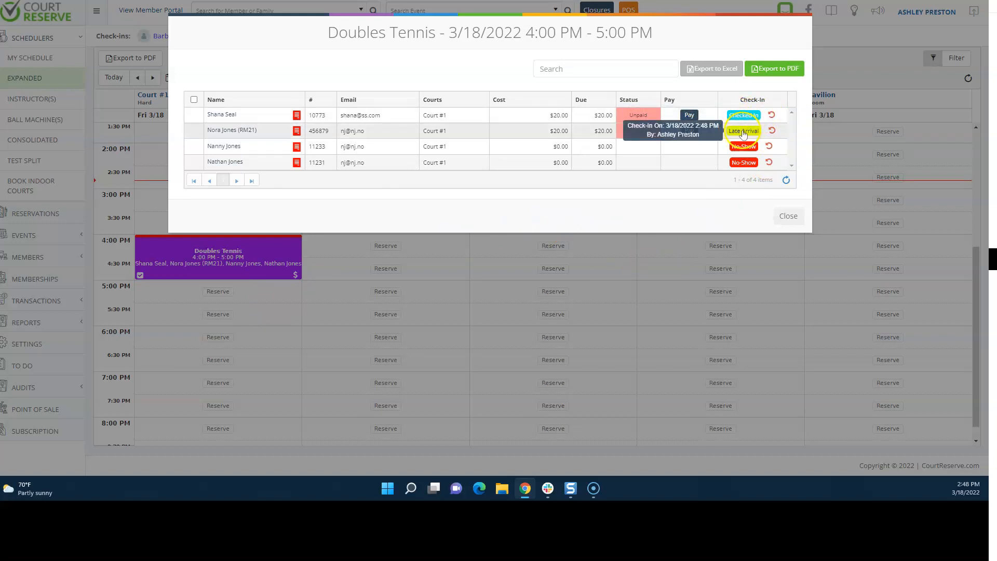
pyautogui.click(751, 152)
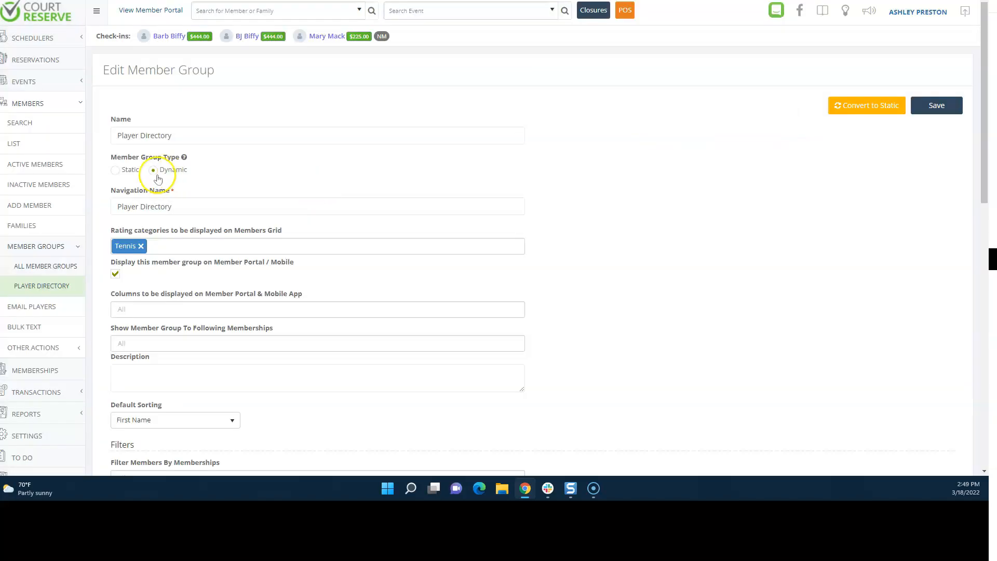
# Step: Examine the Player Directory member group's rating categories for the members grid and its default sorting options
pyautogui.click(110, 253)
pyautogui.click(326, 245)
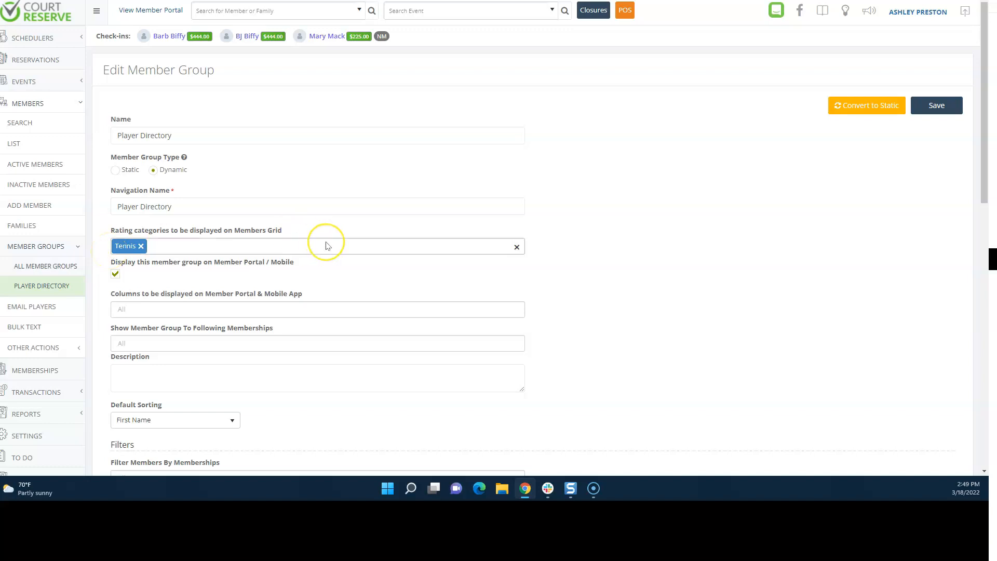
pyautogui.scroll(-4, 326, 245)
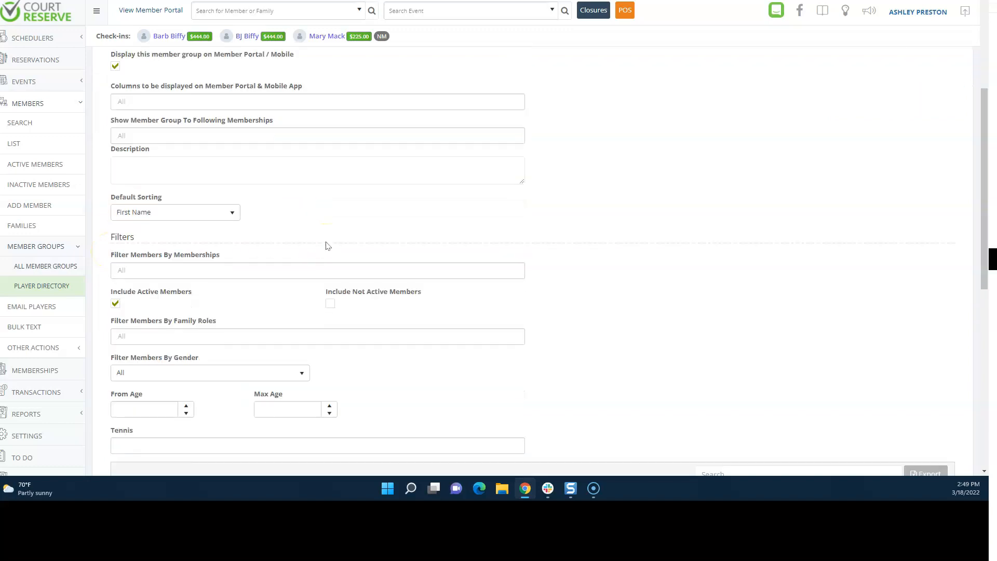
pyautogui.click(184, 214)
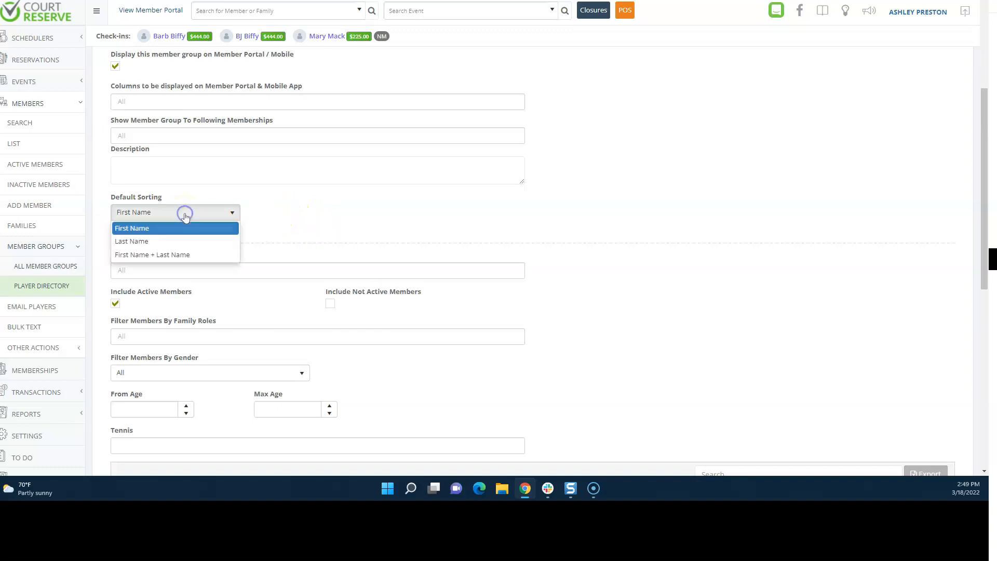
pyautogui.click(163, 246)
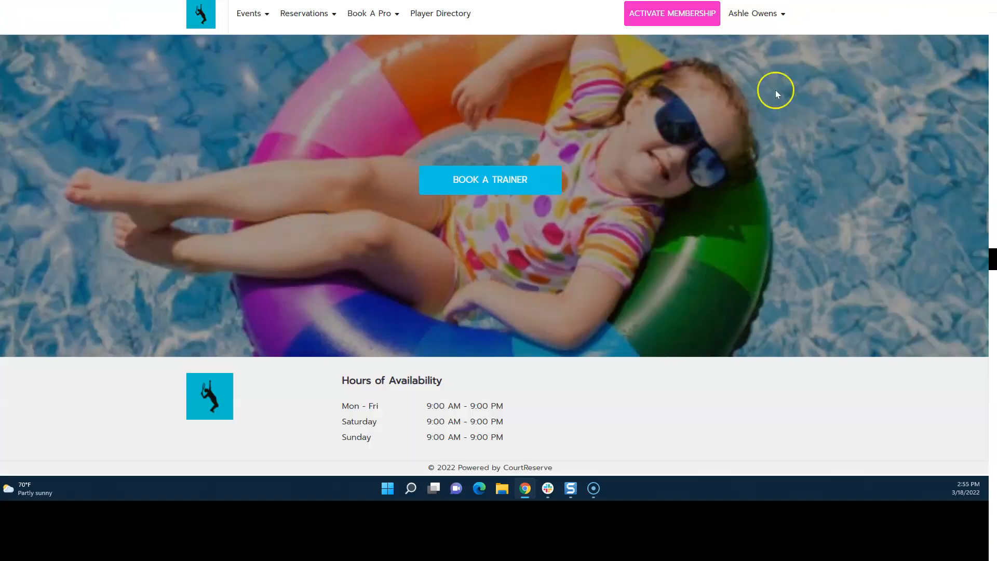
# Step: Look through the My Organizations options in the member portal, including Stage Racquet and Swim Club and Edit My Organization(s)
pyautogui.click(765, 19)
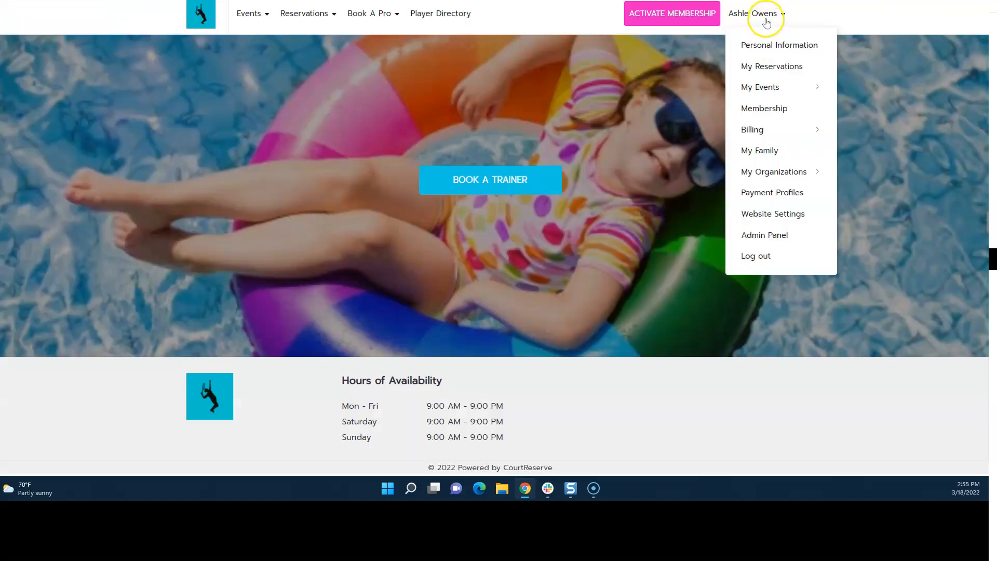
pyautogui.moveTo(779, 173)
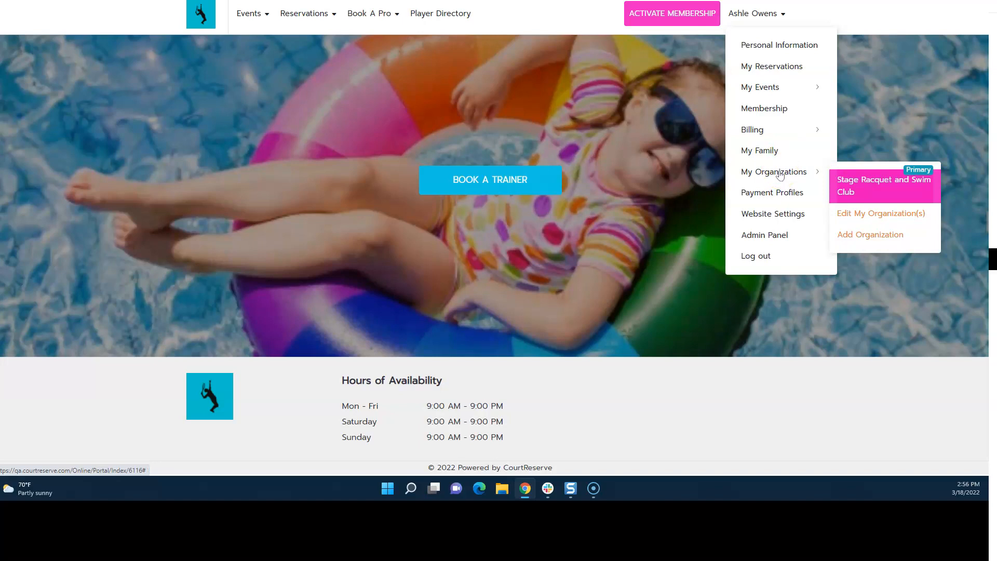
pyautogui.click(869, 186)
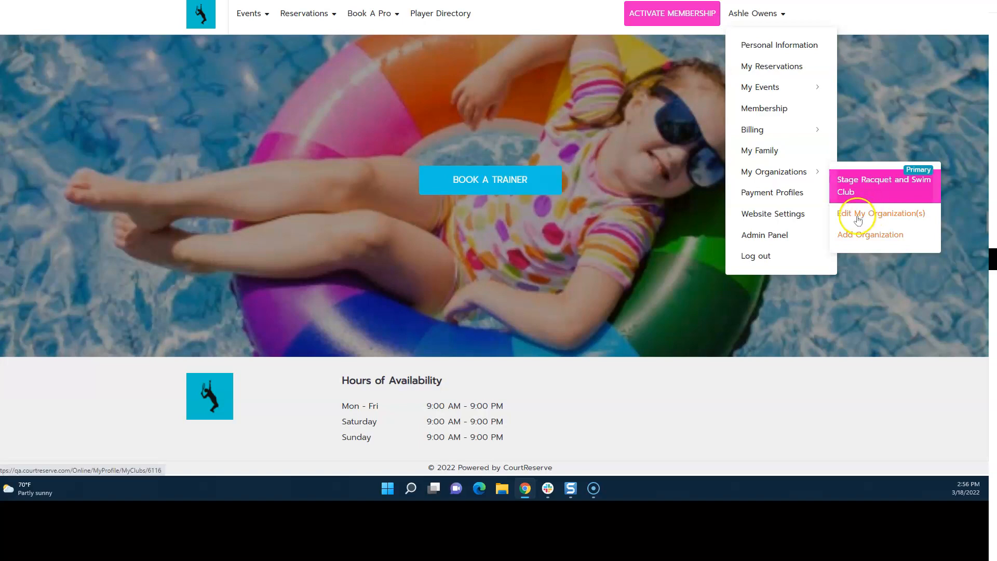
pyautogui.click(887, 220)
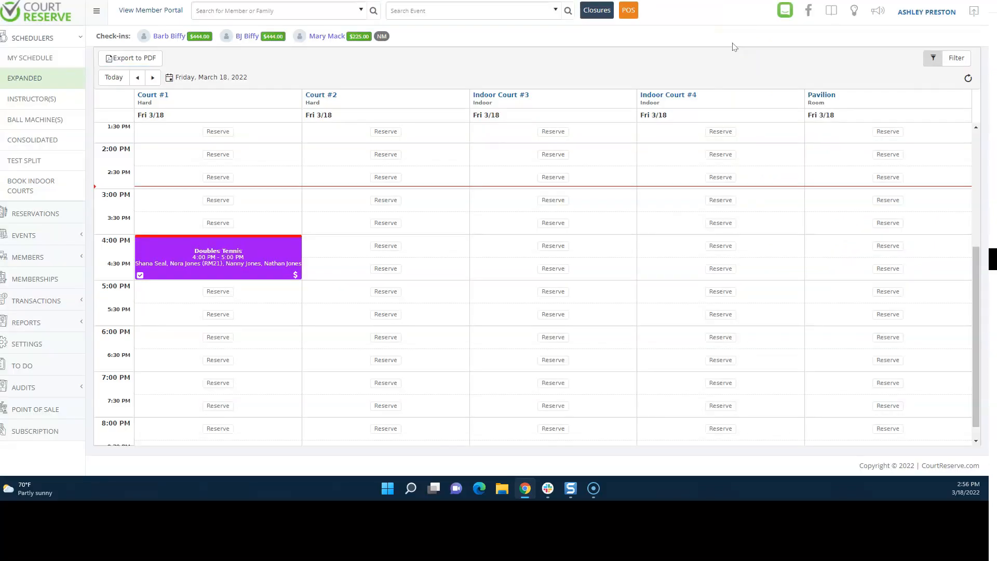
# Step: Locate the release notes link in the admin site and browse the current ideas sorted by votes on the Idea Board
pyautogui.click(876, 16)
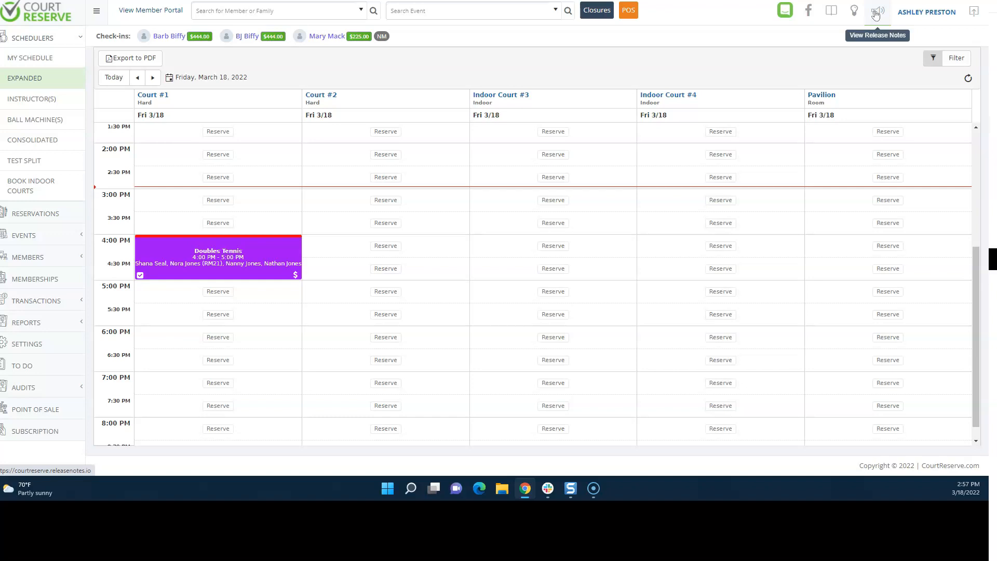
pyautogui.click(853, 11)
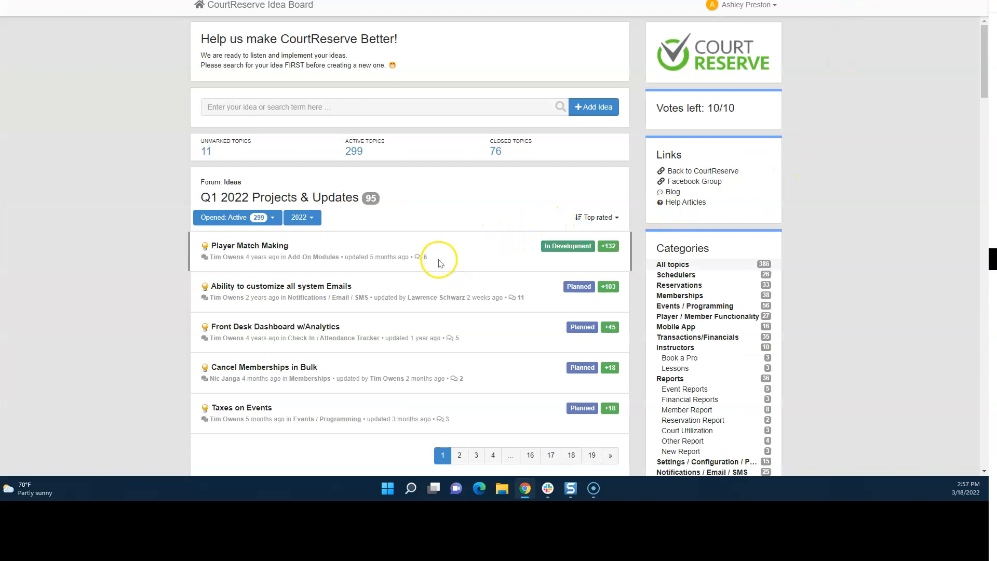
pyautogui.scroll(-9, 445, 266)
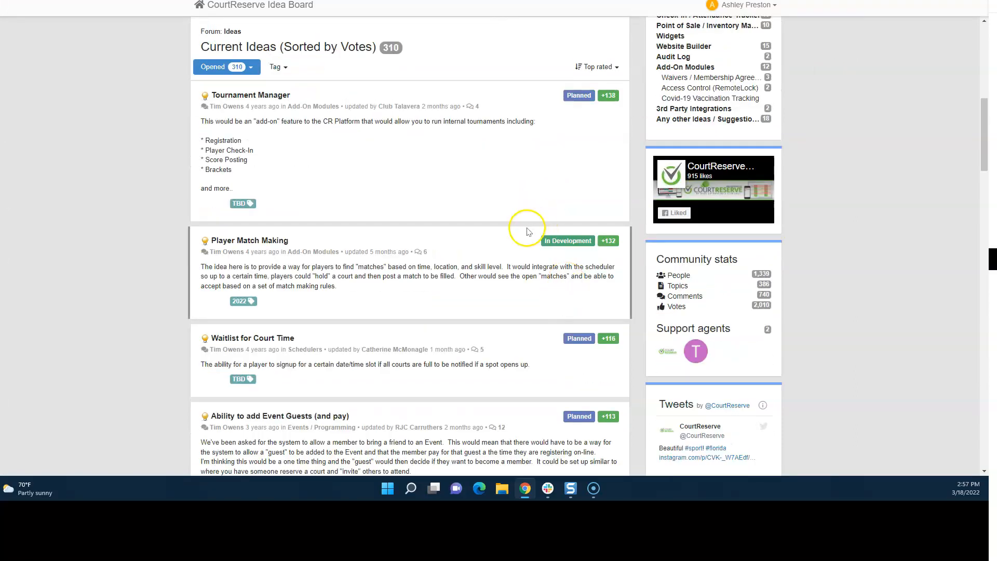
pyautogui.scroll(-3, 519, 226)
pyautogui.scroll(-3, 470, 208)
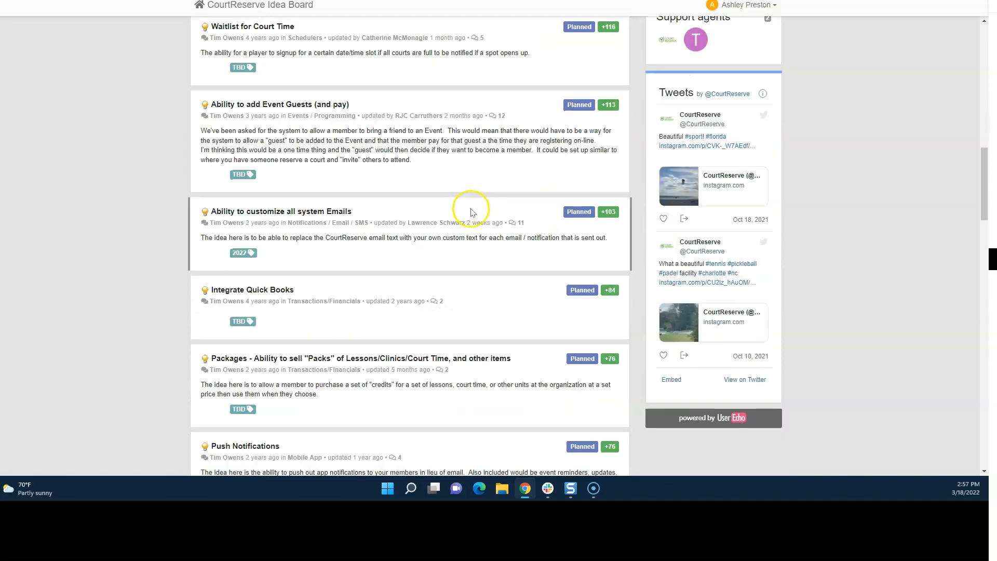
pyautogui.scroll(-2, 460, 215)
pyautogui.scroll(-7, 459, 221)
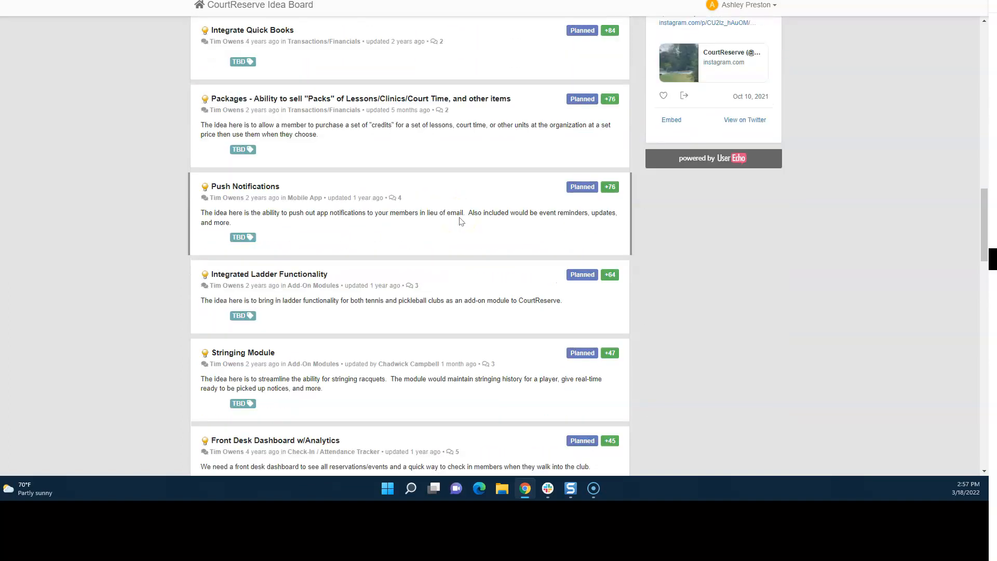